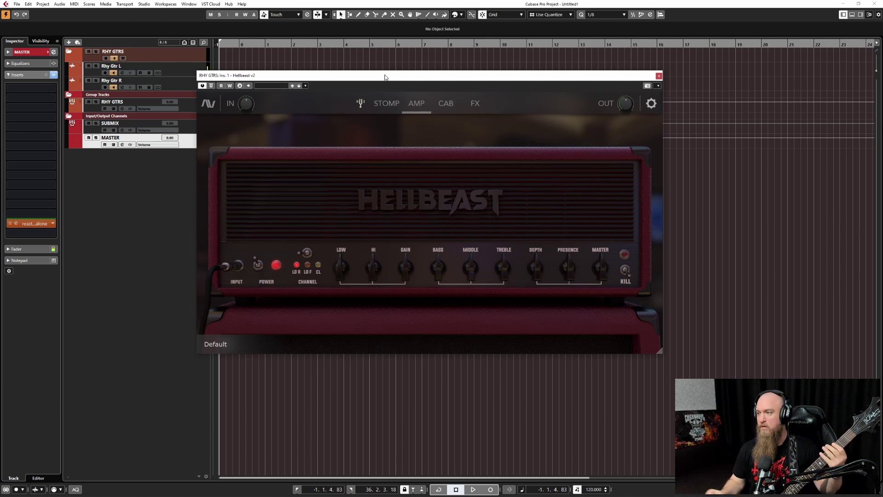
Step: Set the amp plugin's input routing to Stereo in its settings and close them
mouse_move(632, 99)
mouse_move(632, 99)
mouse_down()
mouse_move(634, 87)
mouse_move(637, 110)
mouse_up()
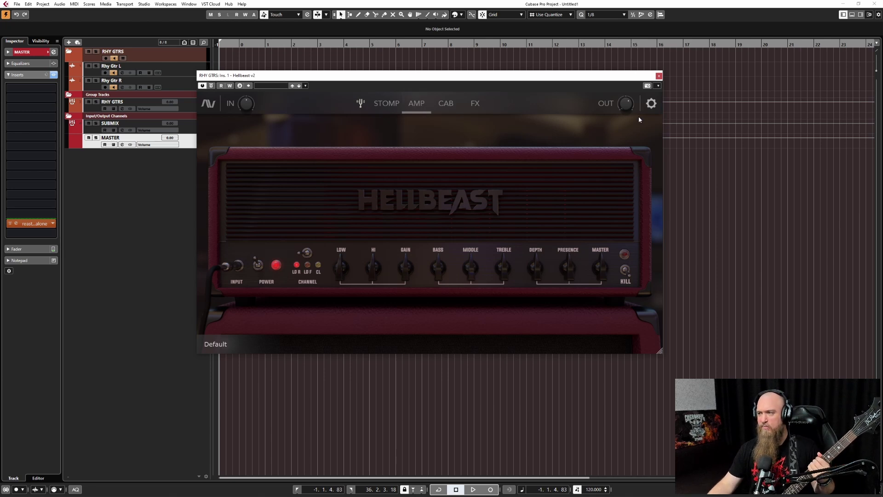
click(652, 104)
click(339, 183)
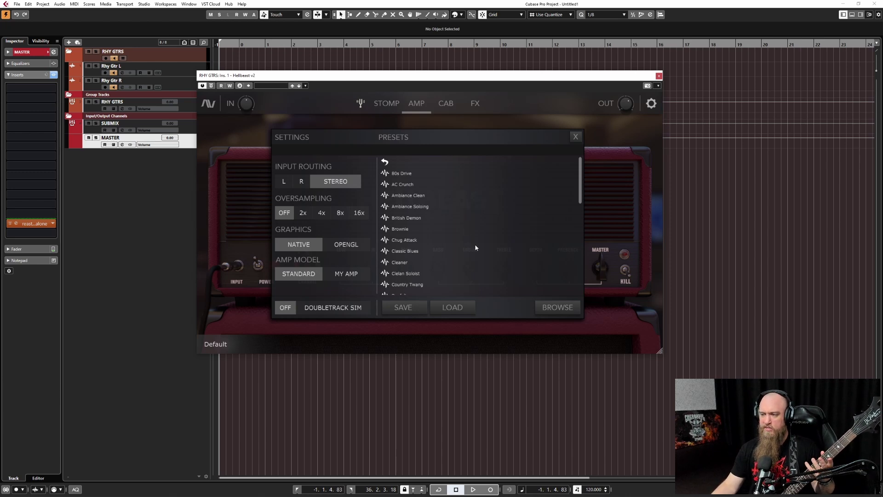
click(576, 137)
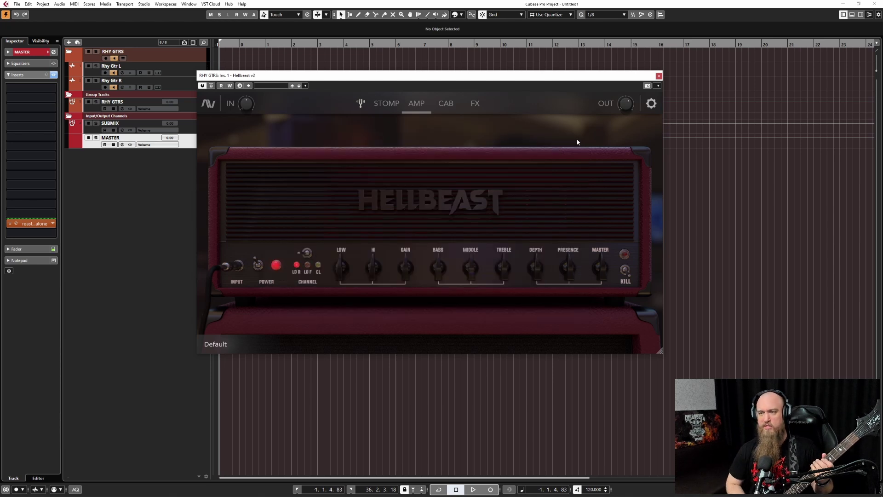
click(113, 88)
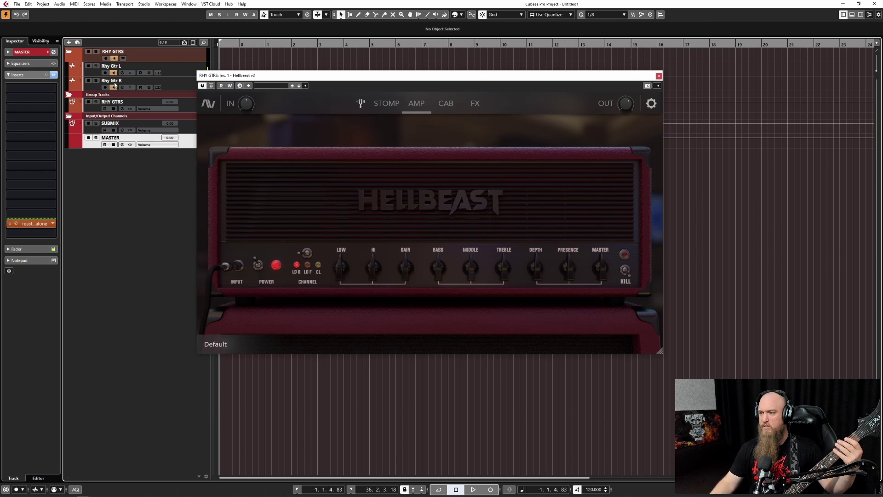
Step: Audition the cabinets in the first slot of the Dual Cab Loader, from Hellbeast 4x12 through the SC-AHM412 models to SC-Citrus412-UKV30-409-B
click(446, 103)
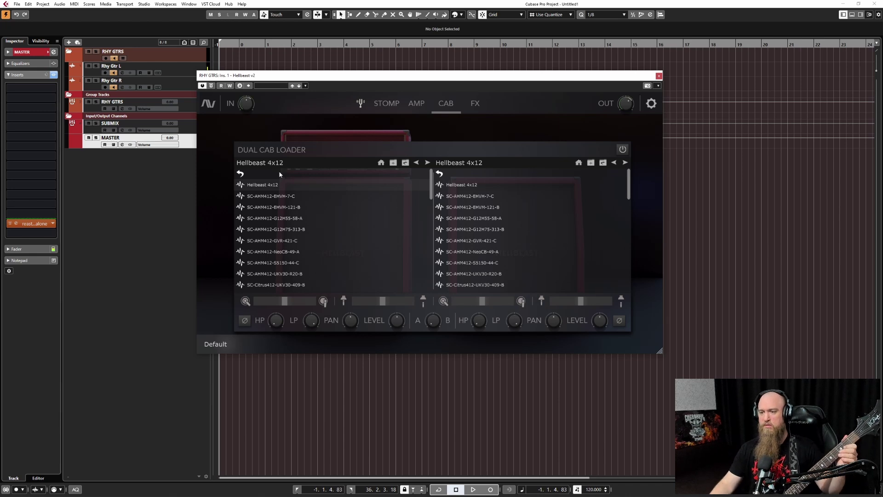
click(279, 196)
click(279, 207)
click(281, 218)
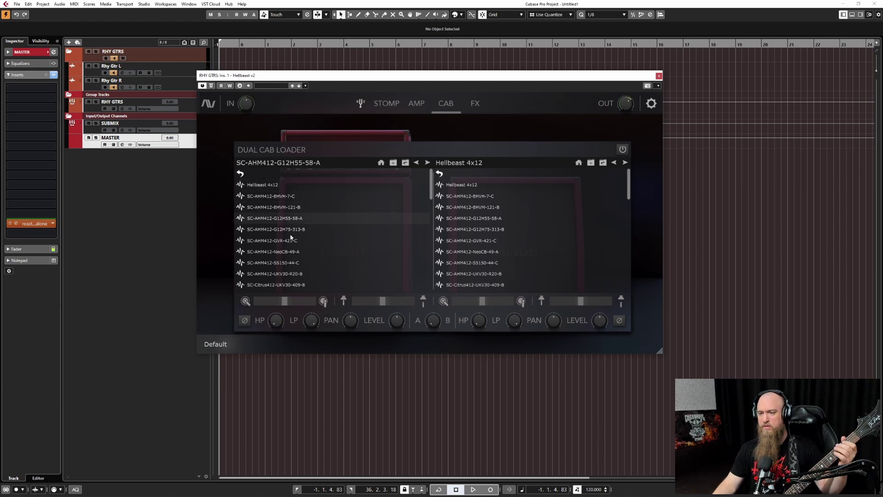
click(288, 230)
click(288, 241)
click(287, 218)
click(286, 228)
click(273, 186)
click(278, 197)
click(287, 240)
click(288, 253)
click(288, 261)
click(287, 274)
click(291, 283)
Step: Audition cabinets further down the first slot's list, including SC-HelB412-VD77-R20-B and ending on SC-Sigma412-VD77-421-B
scroll(293, 258, down, 10)
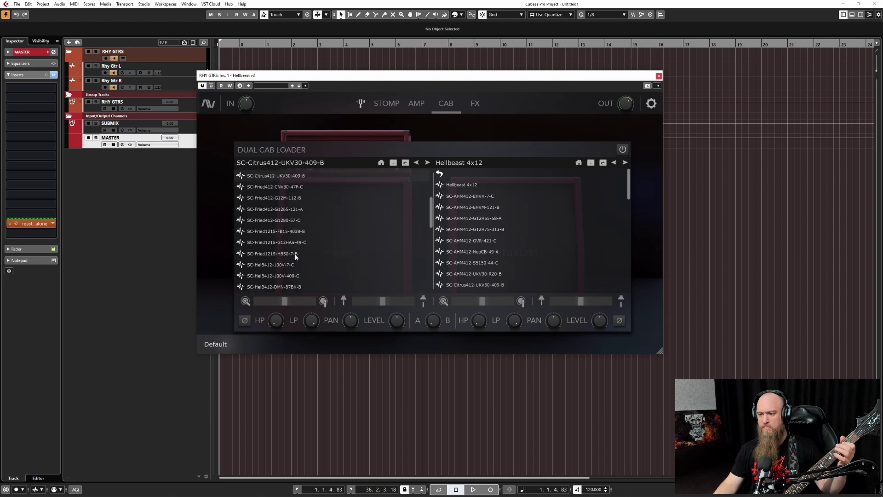
click(291, 256)
click(286, 247)
click(286, 236)
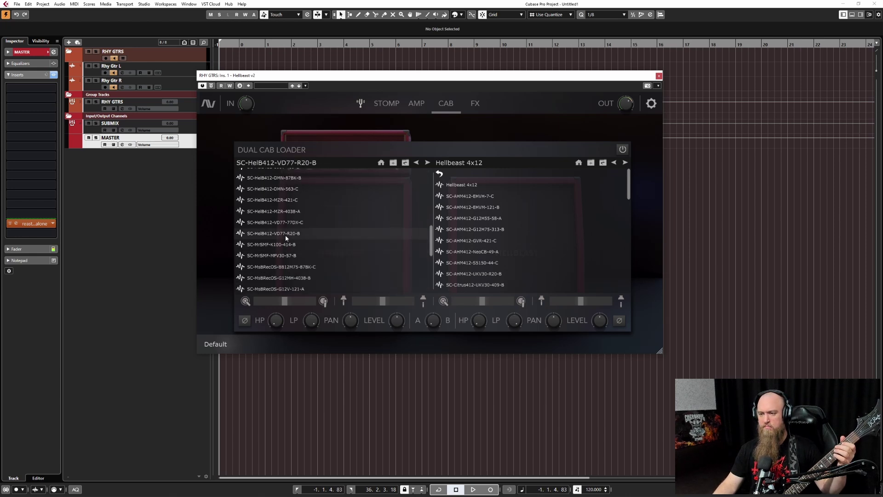
click(286, 222)
click(288, 211)
click(289, 199)
scroll(295, 213, down, 5)
scroll(295, 212, down, 2)
click(289, 242)
click(288, 253)
click(288, 264)
click(289, 276)
click(288, 286)
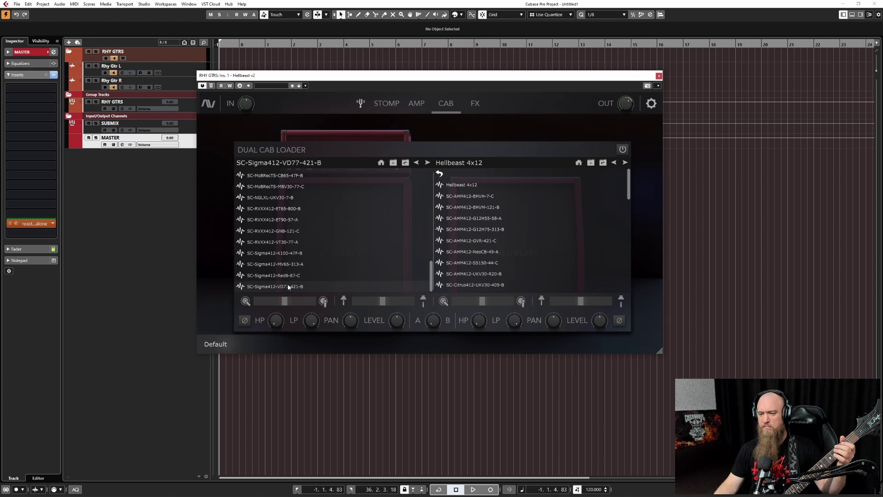
Step: Compare the SC-AHM412 cabinets from EHVH-7-C to GVR-421-C in the first slot, and reload Hellbeast 4x12
scroll(288, 257, up, 15)
click(276, 196)
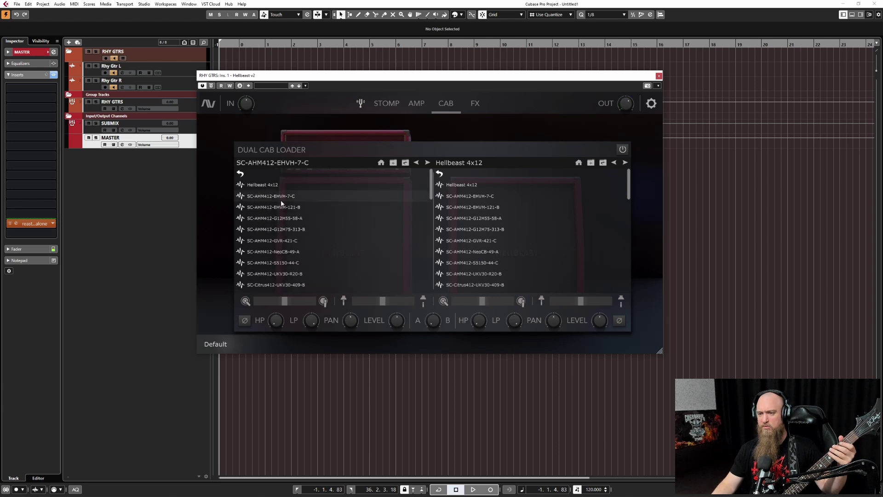
click(282, 208)
click(283, 219)
click(282, 230)
click(284, 241)
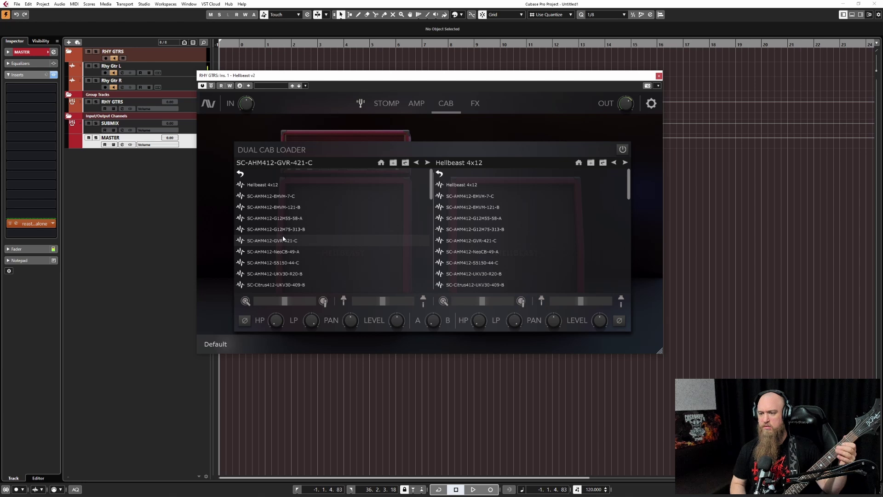
click(292, 219)
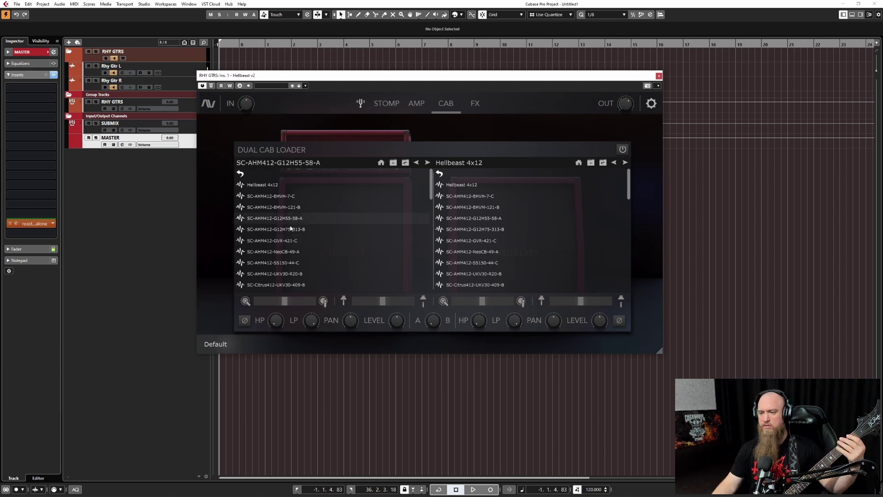
click(291, 233)
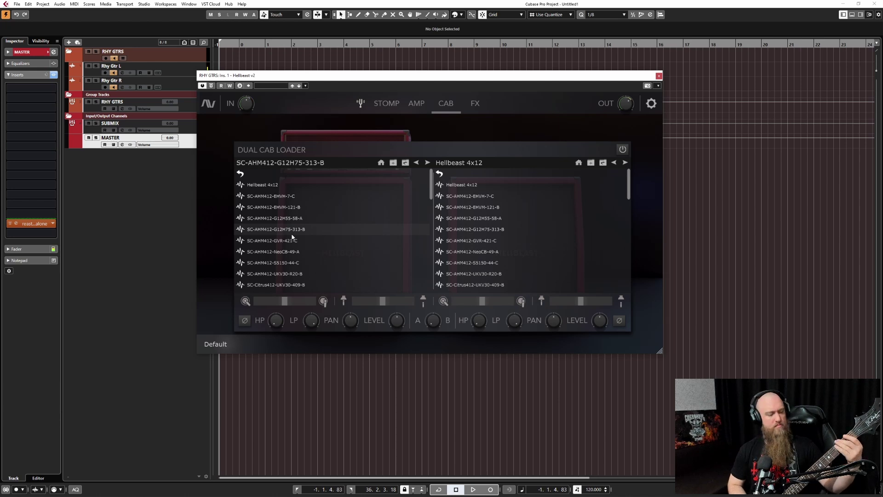
click(256, 185)
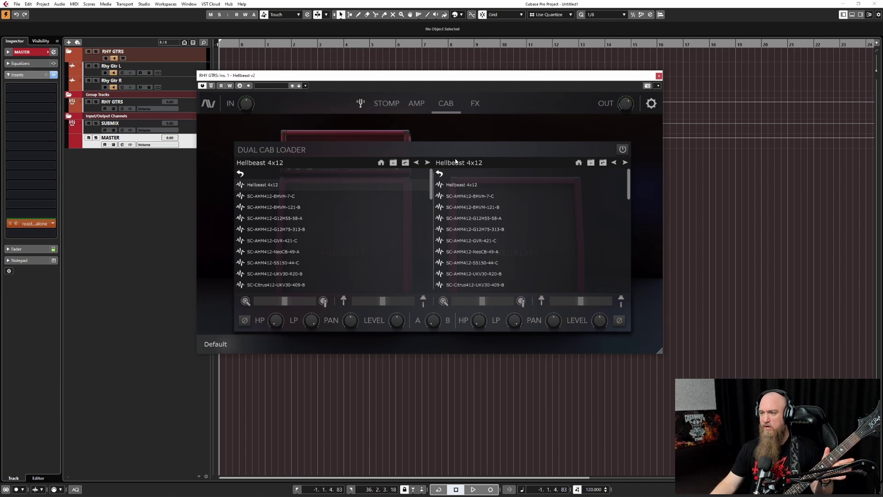
Step: Show the stomp pedals and check the gate's level and the boost pedal's low and high settings
click(423, 103)
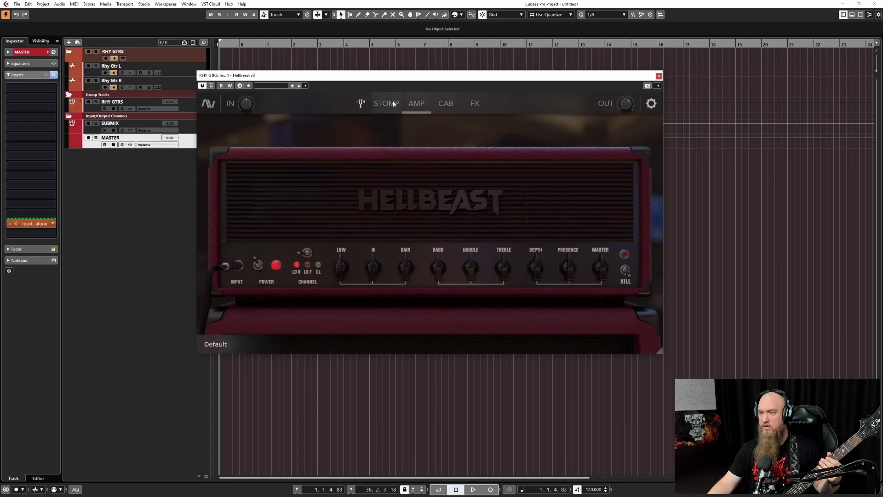
click(393, 106)
mouse_move(293, 189)
drag(299, 183, 301, 173)
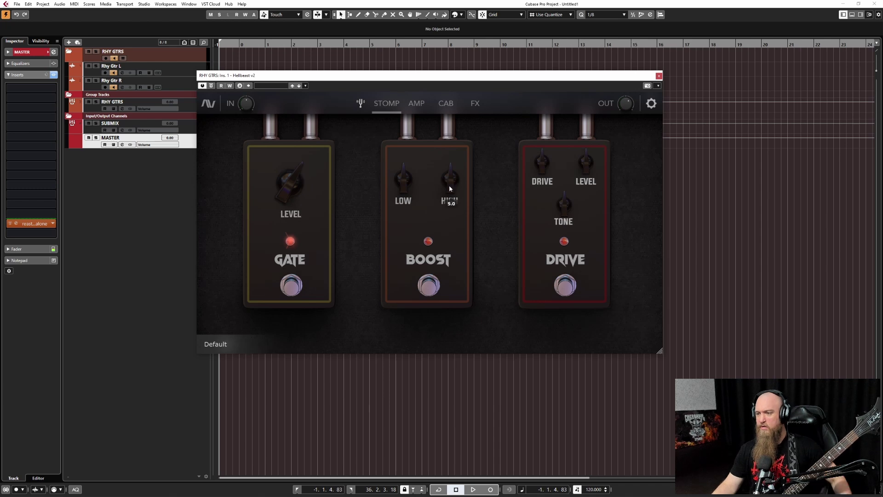
mouse_move(414, 197)
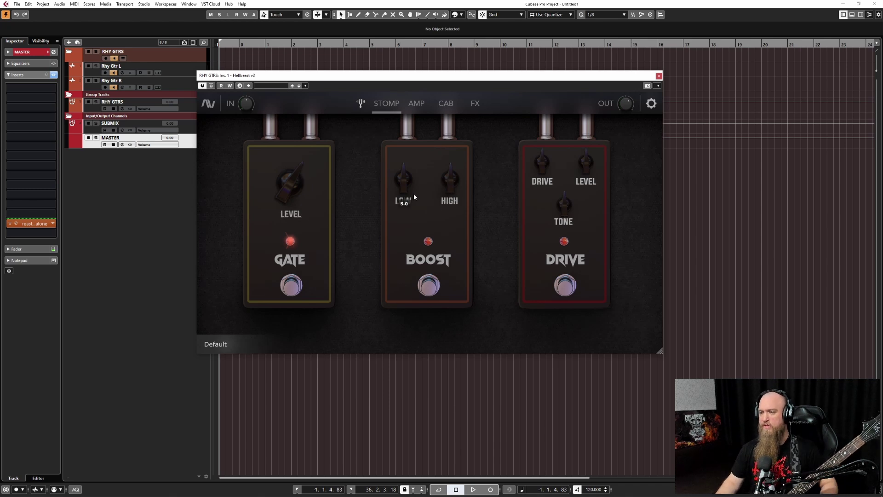
Step: Try the boost pedal with different low and high settings, and switch it off again
click(431, 289)
drag(460, 167, 464, 122)
drag(450, 180, 451, 235)
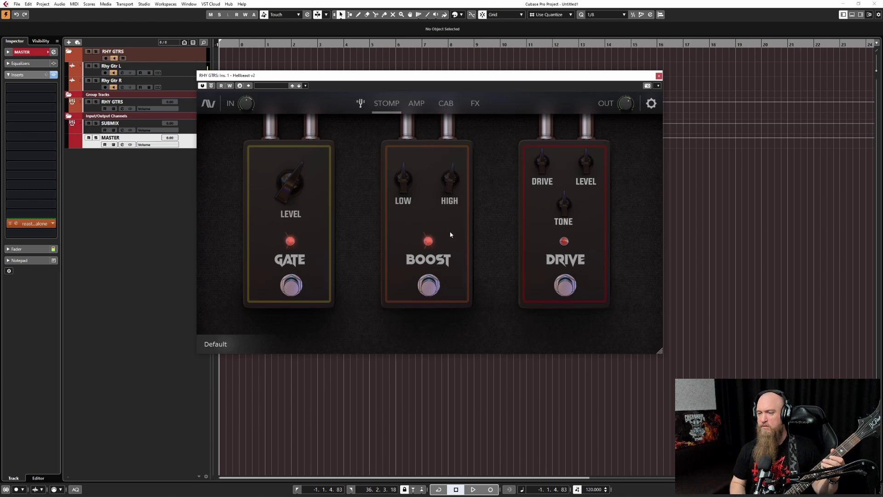
scroll(408, 165, down, 5)
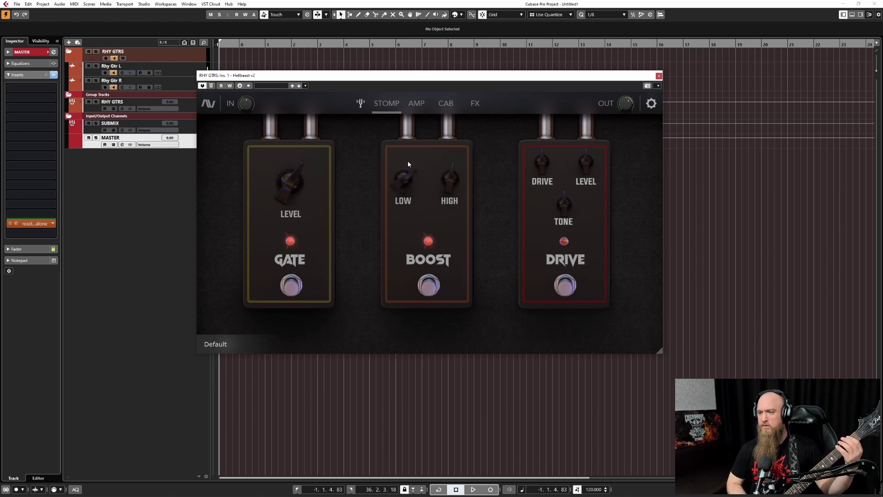
mouse_move(413, 175)
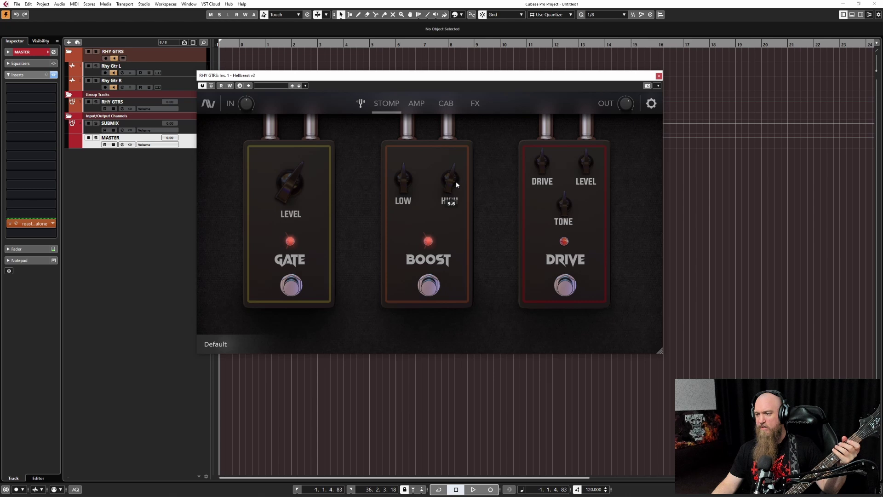
drag(458, 181, 458, 180)
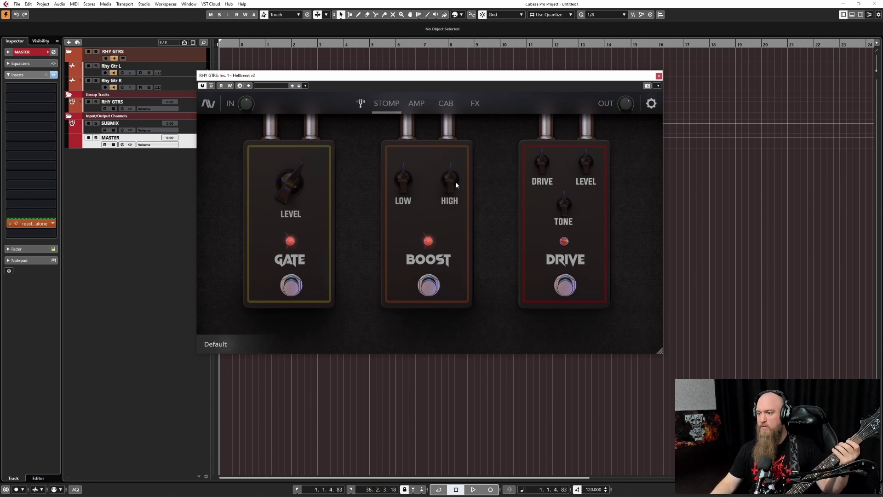
click(437, 282)
Step: Switch on the drive pedal and lower its drive amount
click(570, 287)
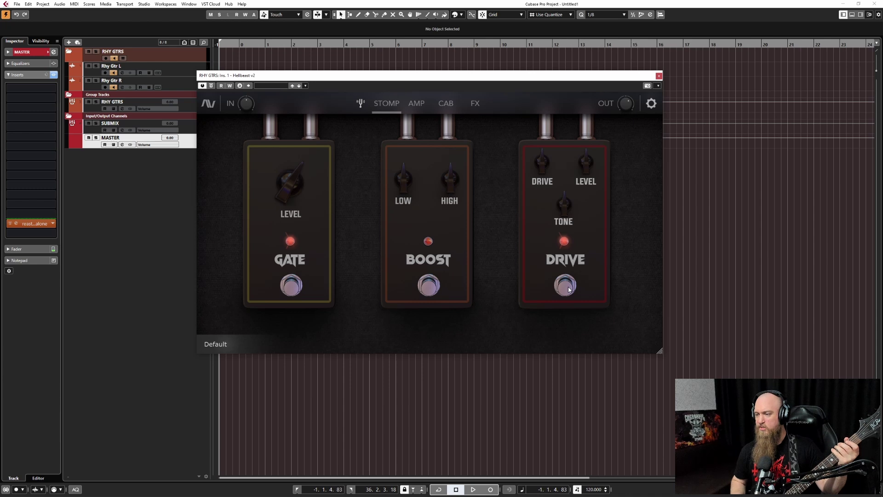
drag(542, 162, 540, 194)
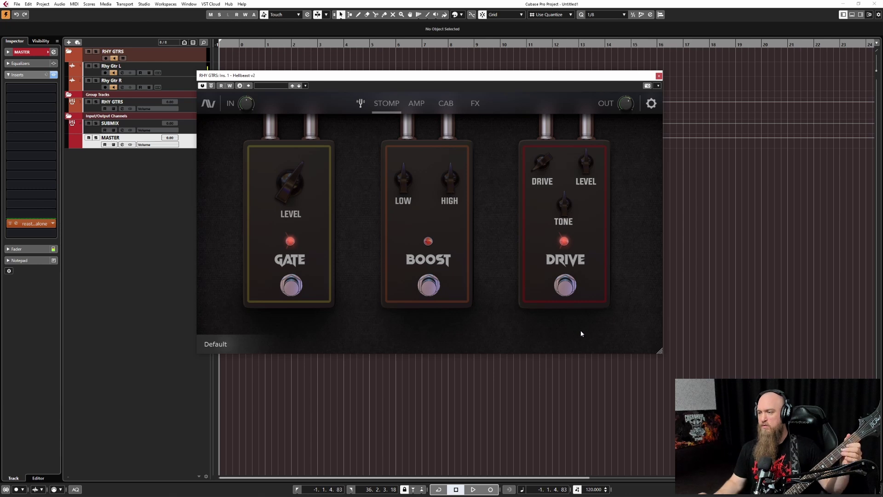
mouse_move(576, 200)
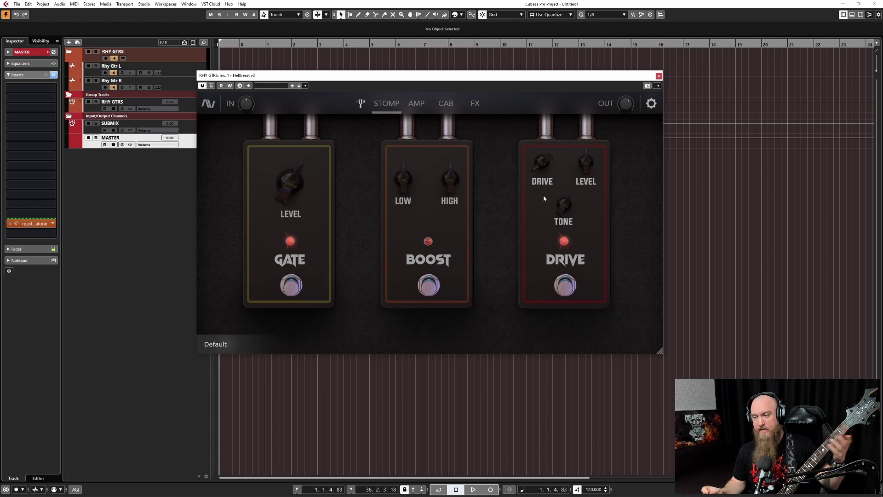
Step: Engage the Kill switch on the amp and select its LD F channel
click(426, 105)
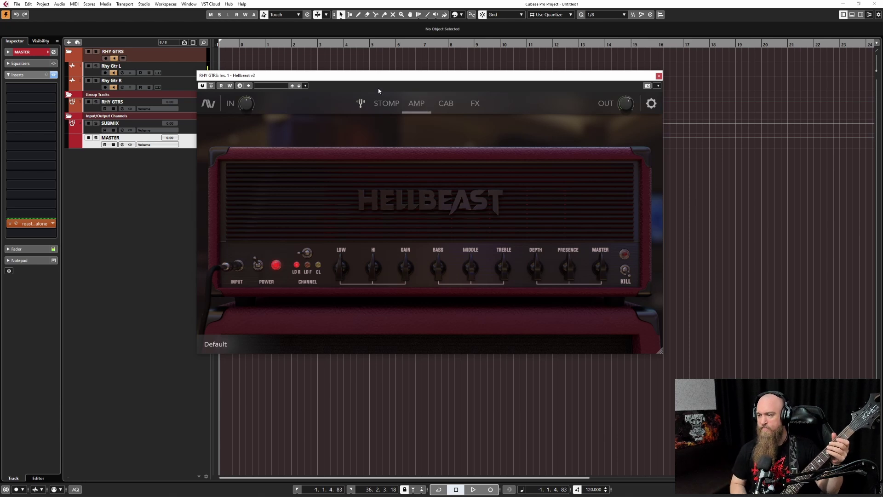
click(629, 274)
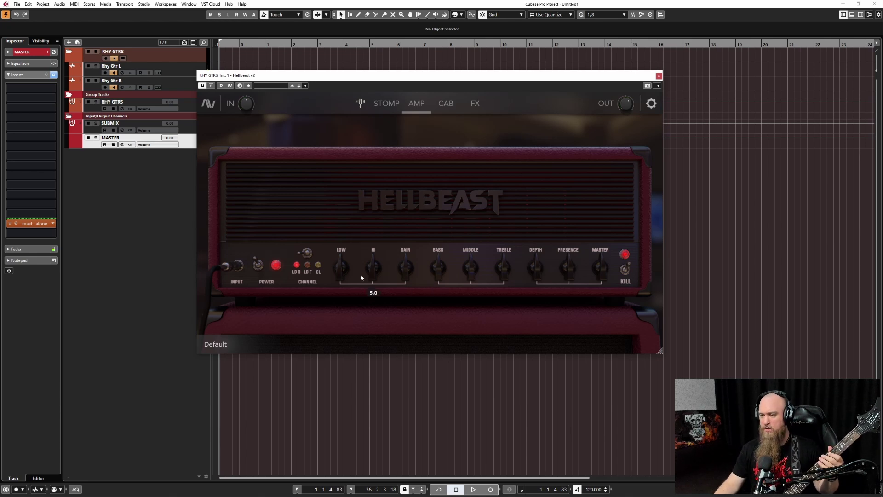
click(307, 253)
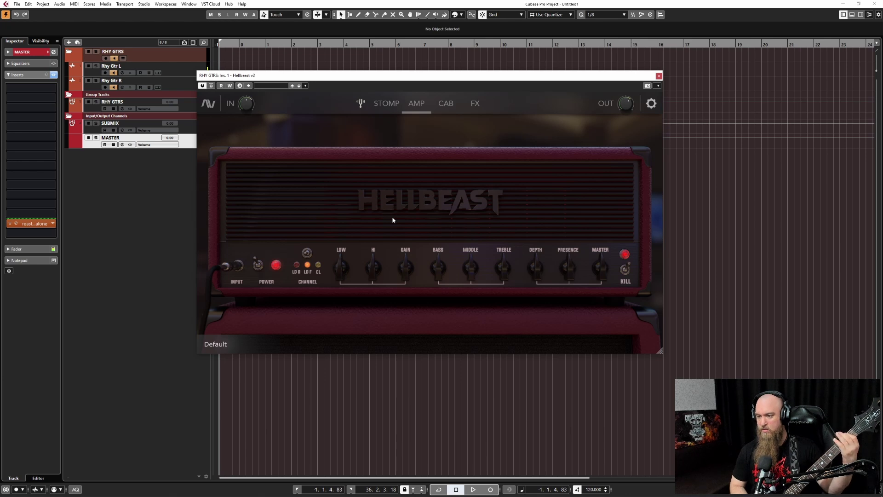
click(307, 253)
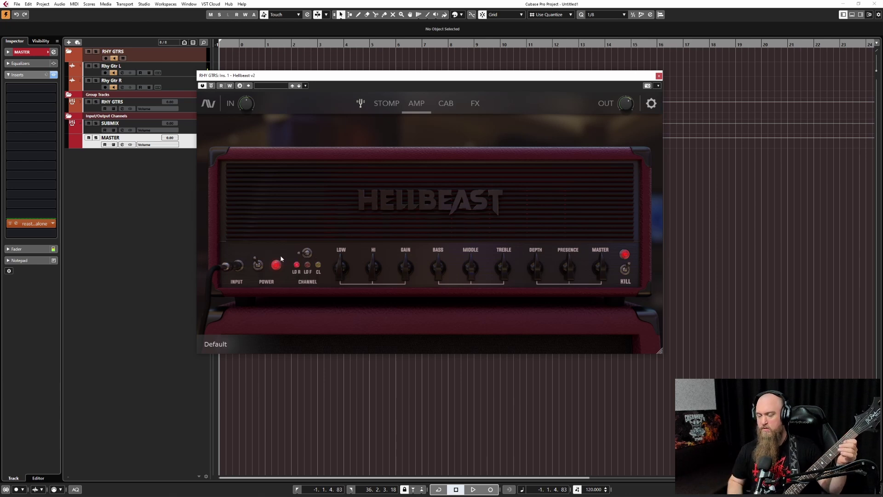
click(308, 256)
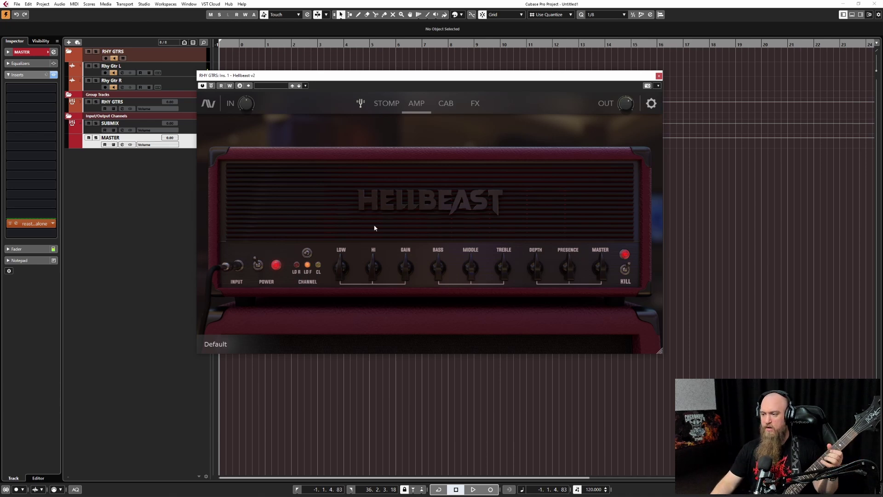
Step: Shape the amp's tone on the LD F channel by adjusting the Presence, Middle and Bass knobs
drag(570, 267, 508, 269)
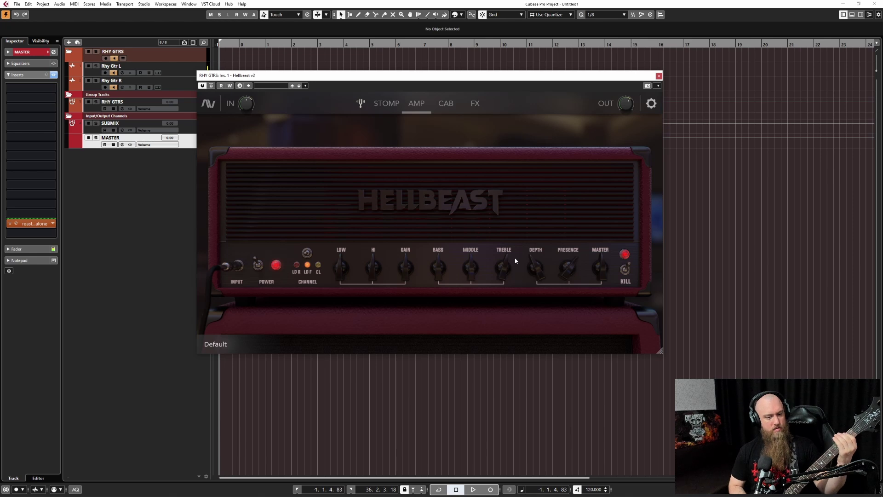
mouse_move(508, 260)
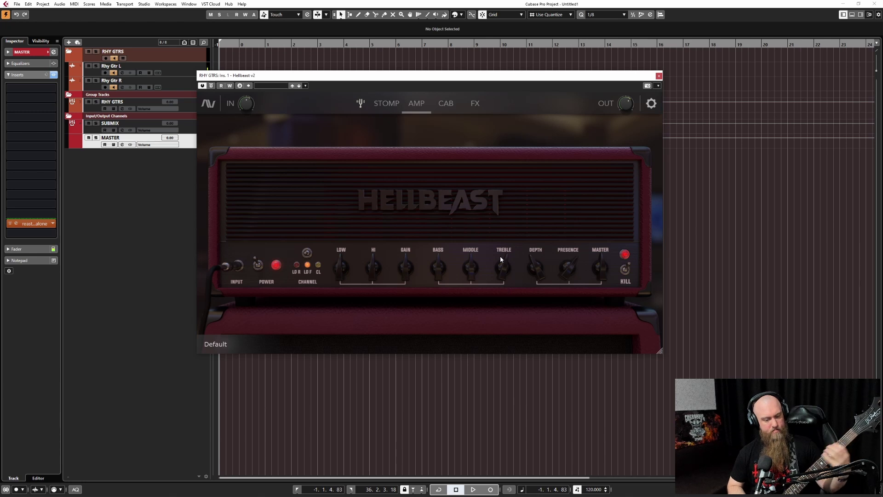
drag(471, 266, 427, 266)
mouse_move(442, 267)
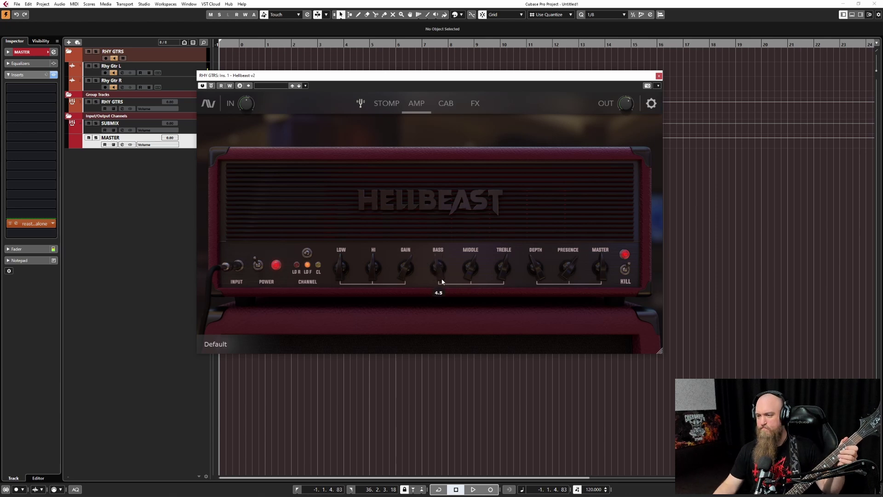
mouse_move(408, 273)
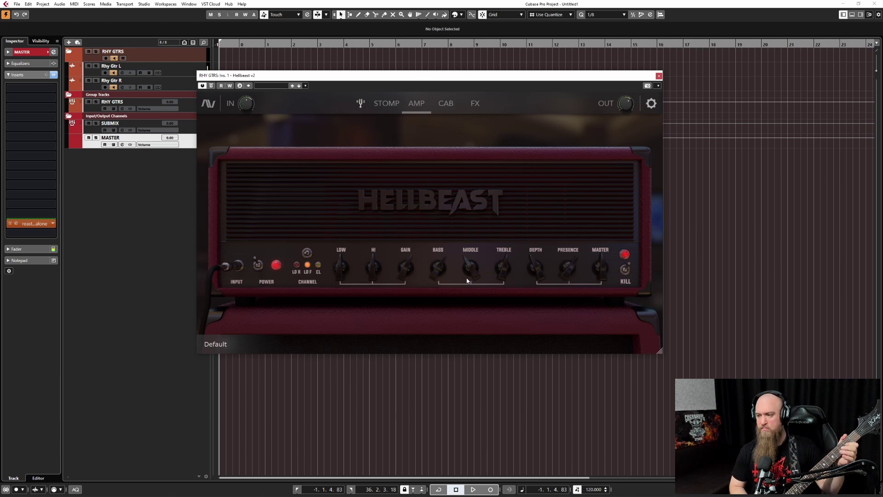
mouse_move(567, 273)
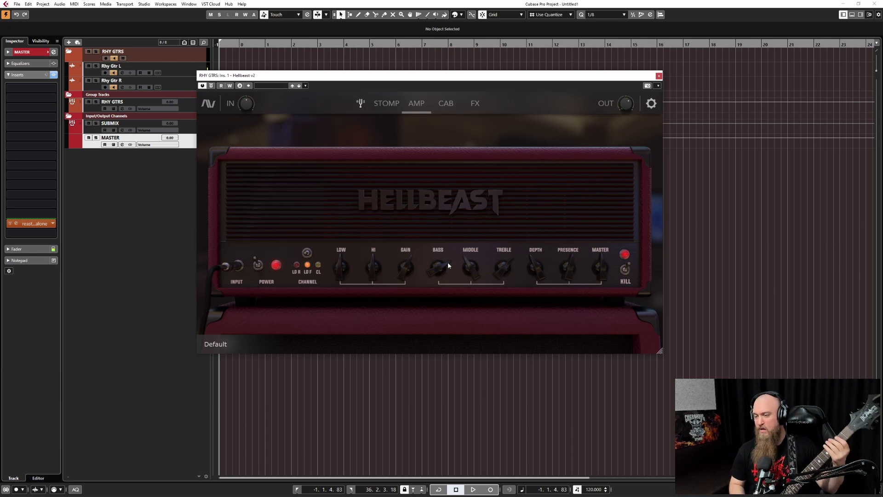
mouse_move(440, 257)
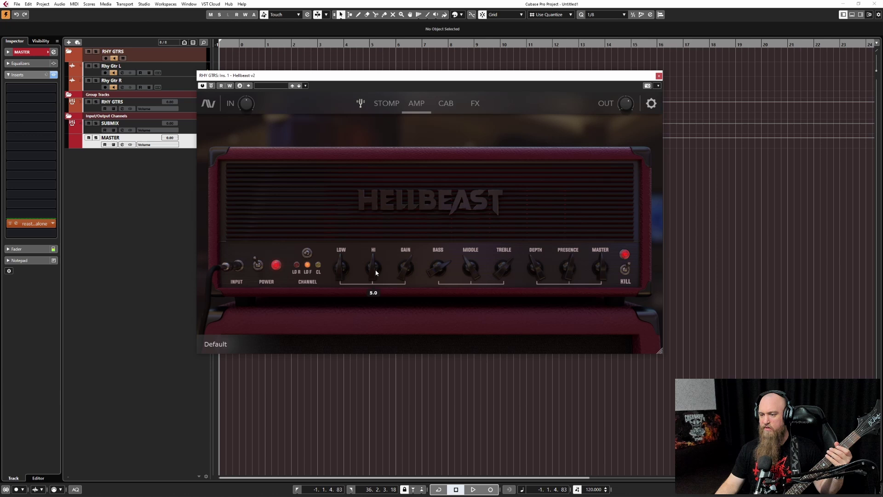
Step: Fine-tune the amp's Hi knob on the LD F channel
mouse_move(376, 272)
mouse_down()
mouse_move(383, 261)
mouse_move(372, 265)
mouse_up()
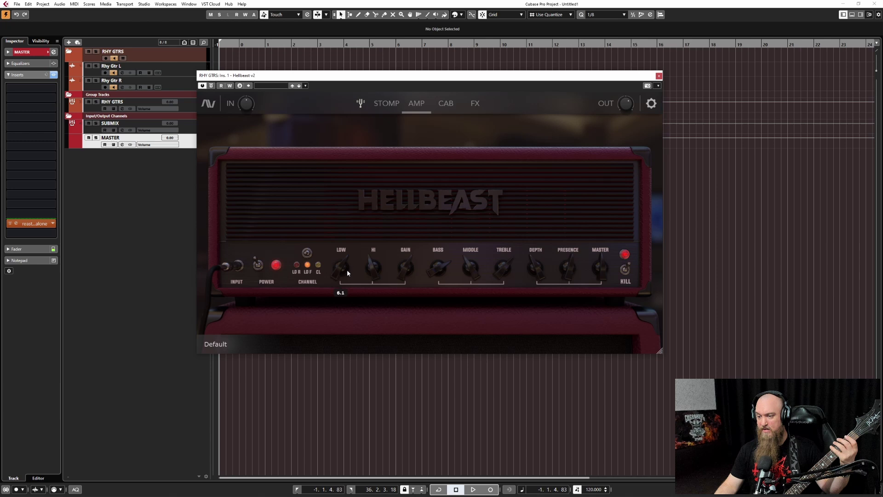
mouse_move(428, 277)
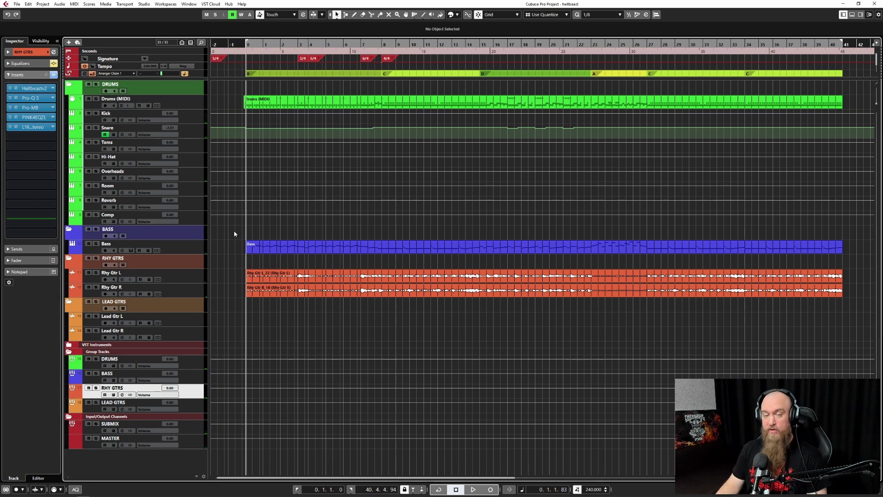
Step: Play the full hellbeast mix and look at the Hellbeast v2 insert on the RHY GTRS group, closing it again
key(space)
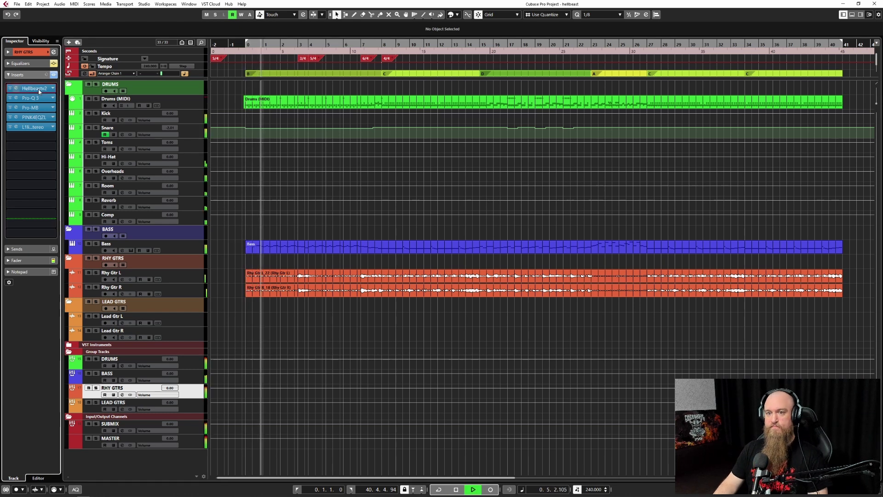
click(45, 90)
drag(416, 79, 418, 80)
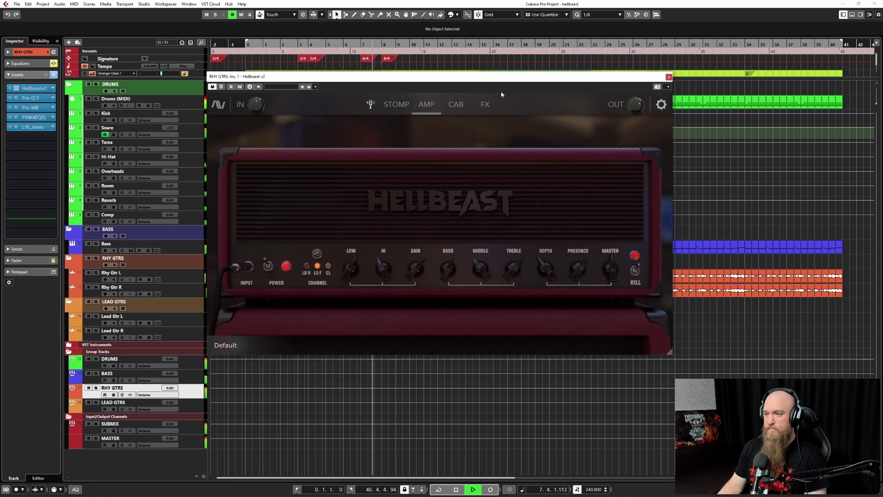
click(669, 77)
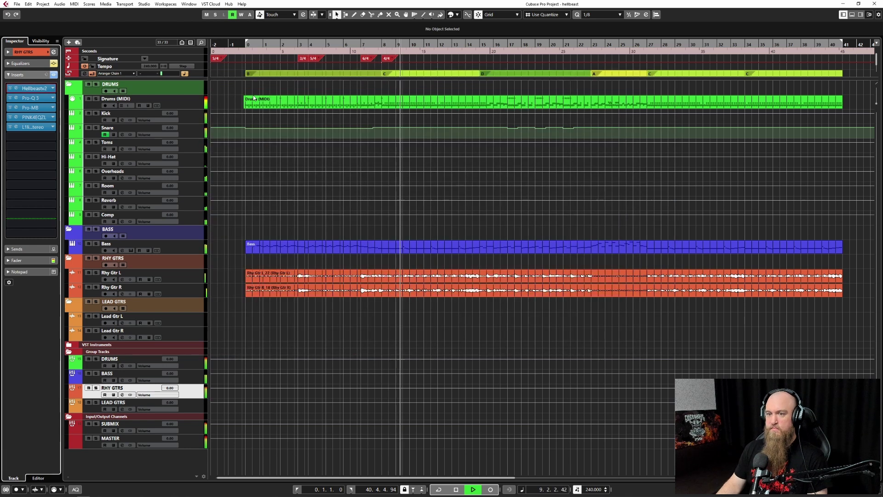
Step: Look at the EZdrummer instrument on the drum MIDI track and the Kontakt instrument on the Bass track while the mix plays
click(189, 104)
click(54, 125)
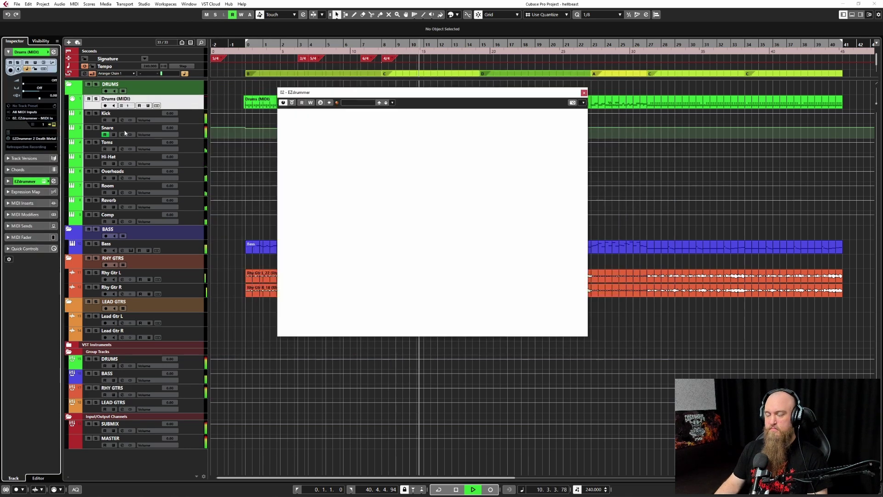
click(364, 118)
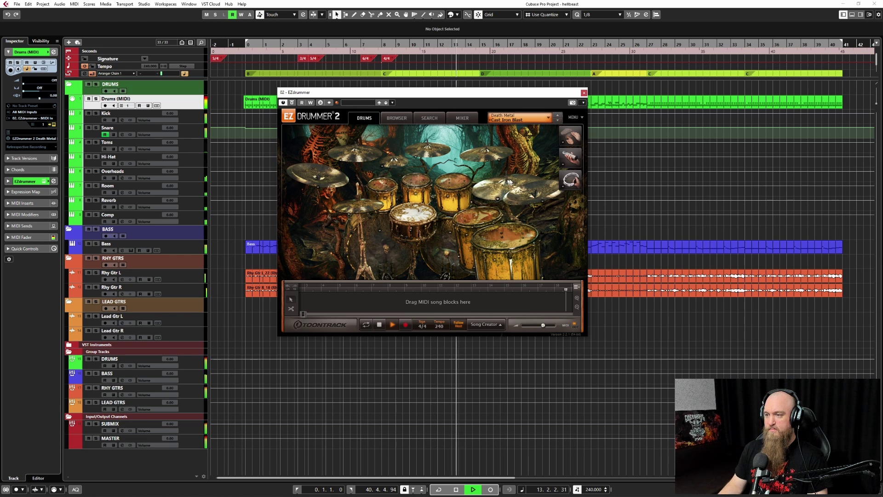
click(583, 93)
click(152, 247)
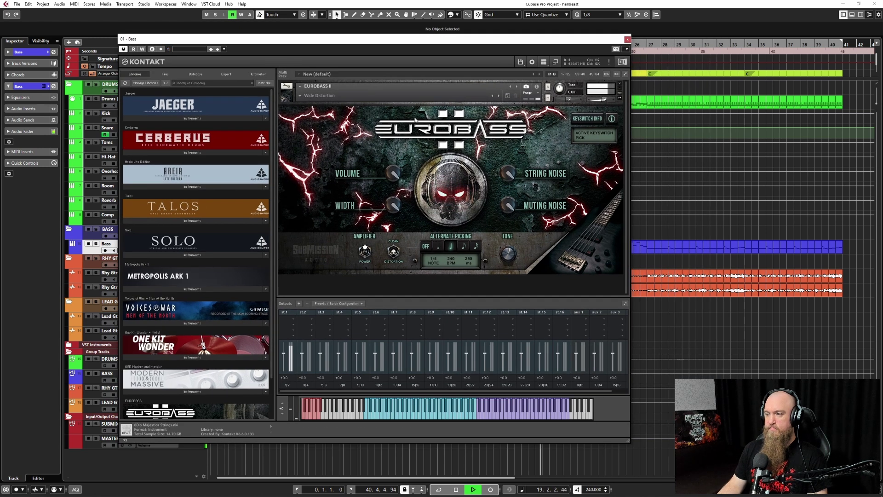
click(628, 40)
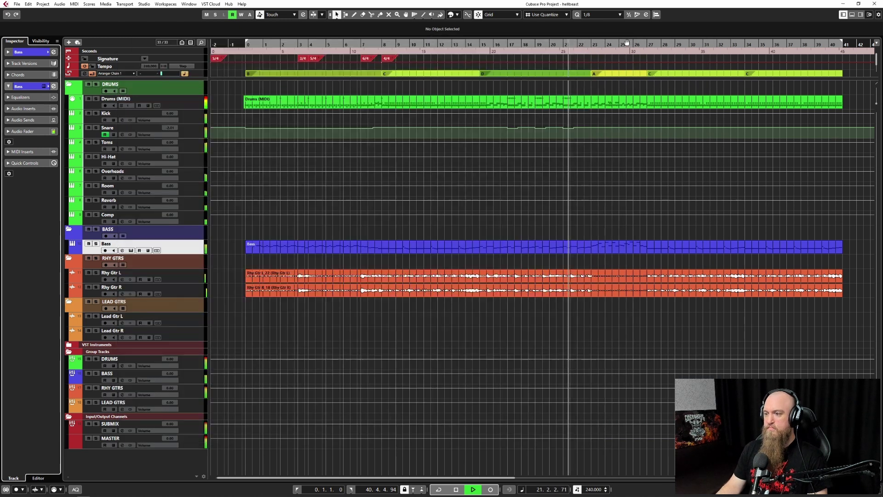
Step: Reopen Hellbeast v2 on the RHY GTRS group while the mix plays, and stop playback
click(185, 390)
click(37, 88)
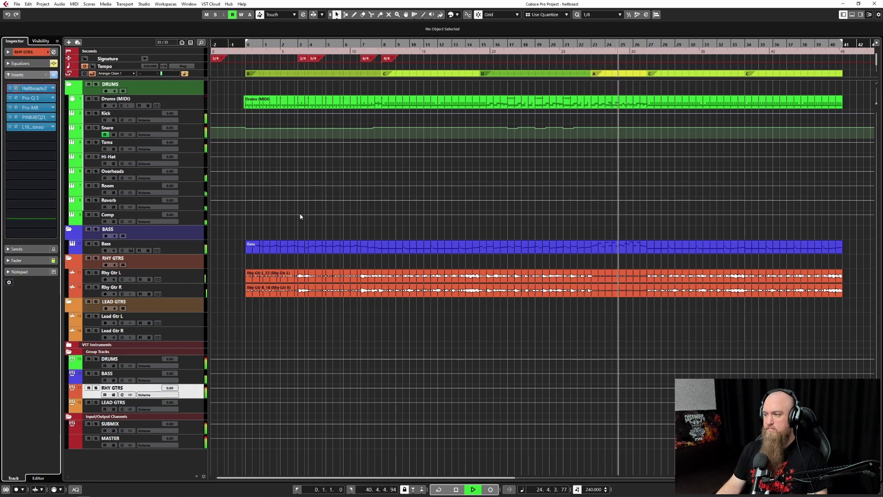
drag(445, 77, 424, 78)
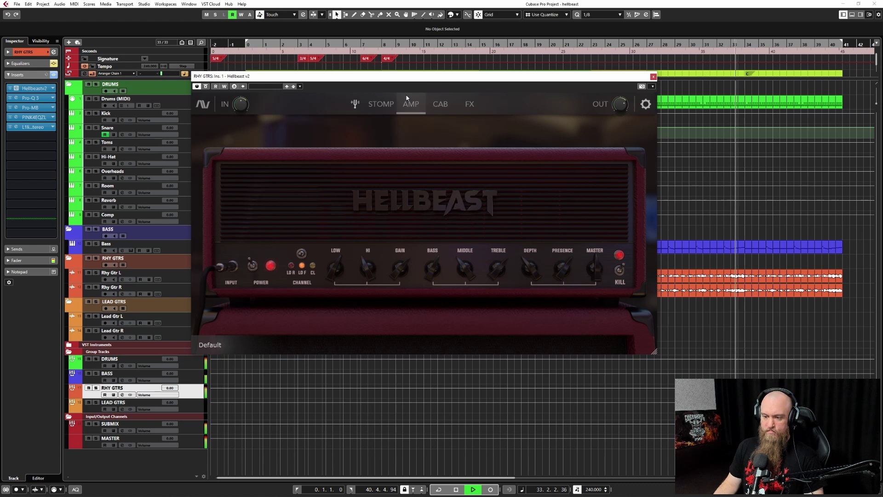
key(space)
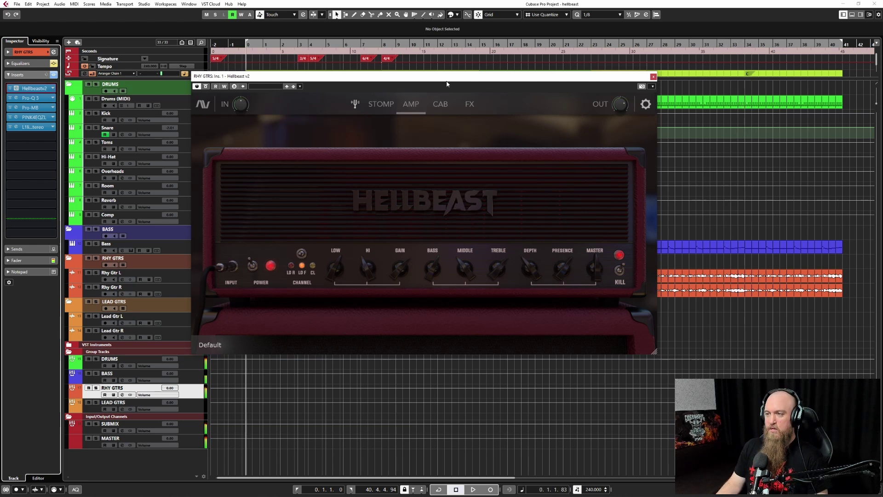
drag(447, 80, 457, 85)
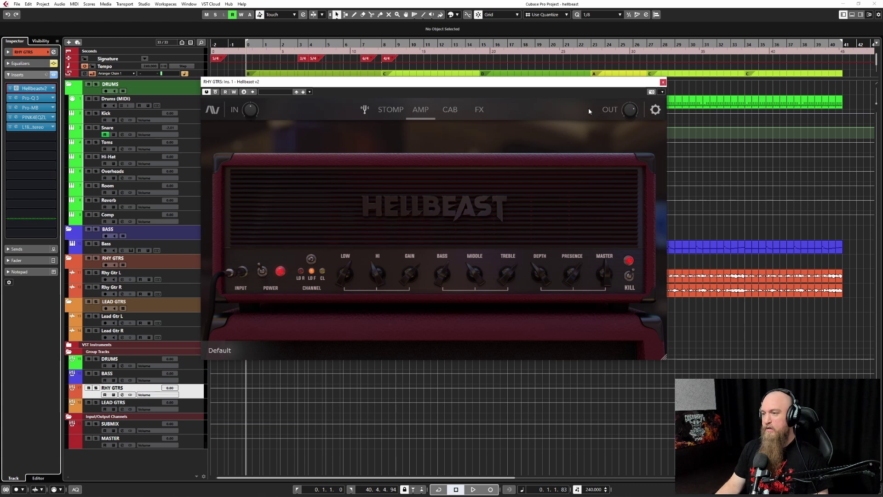
Step: Review the FX, cabinet, stomp and amp sections of Hellbeast v2, and close the plugin
click(480, 111)
click(450, 110)
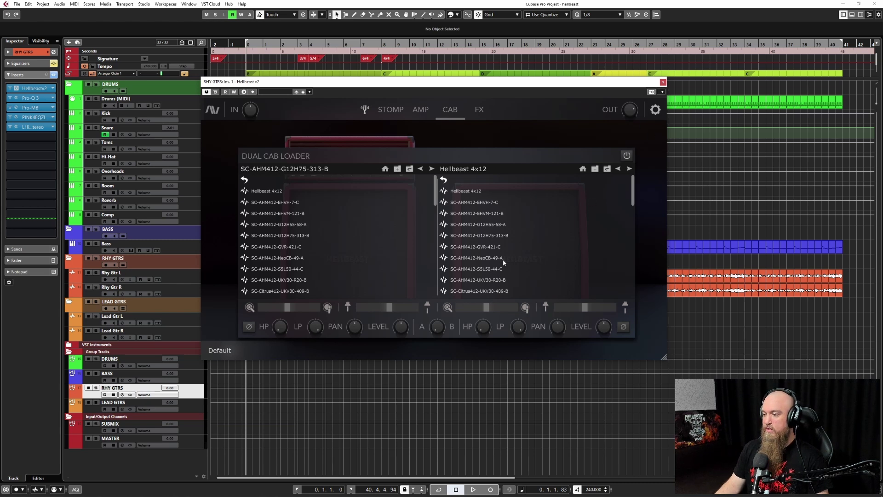
click(393, 109)
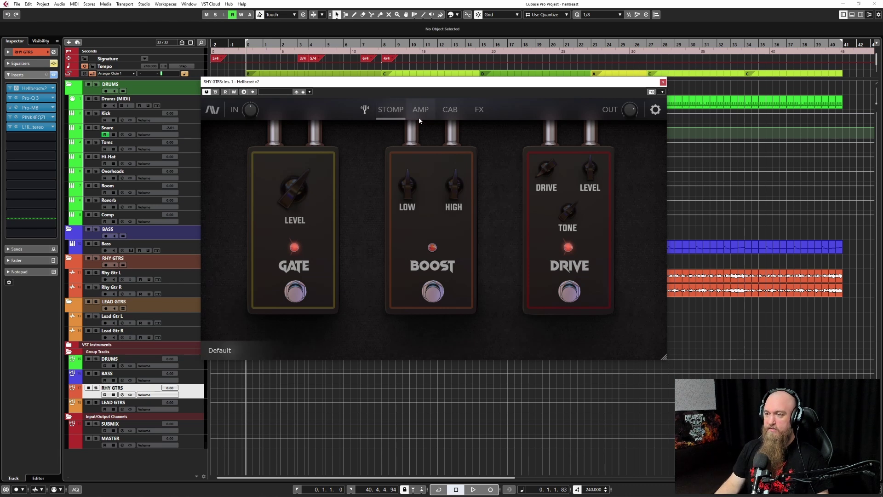
click(447, 112)
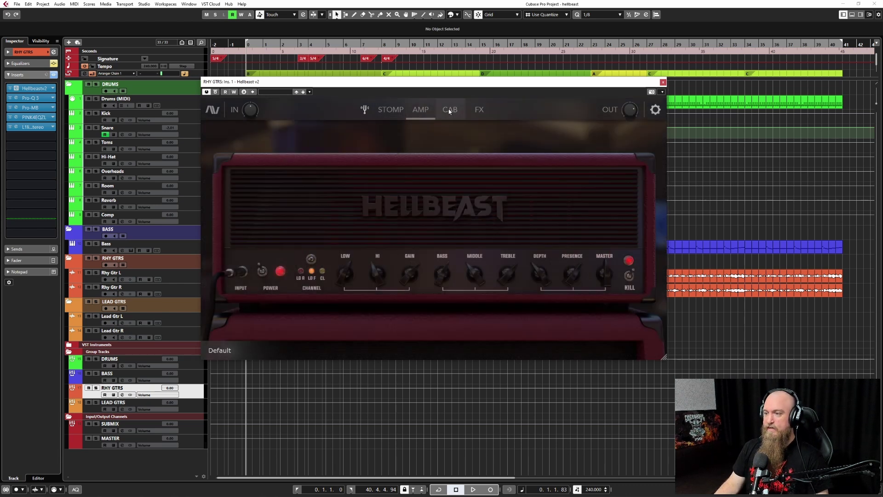
click(421, 111)
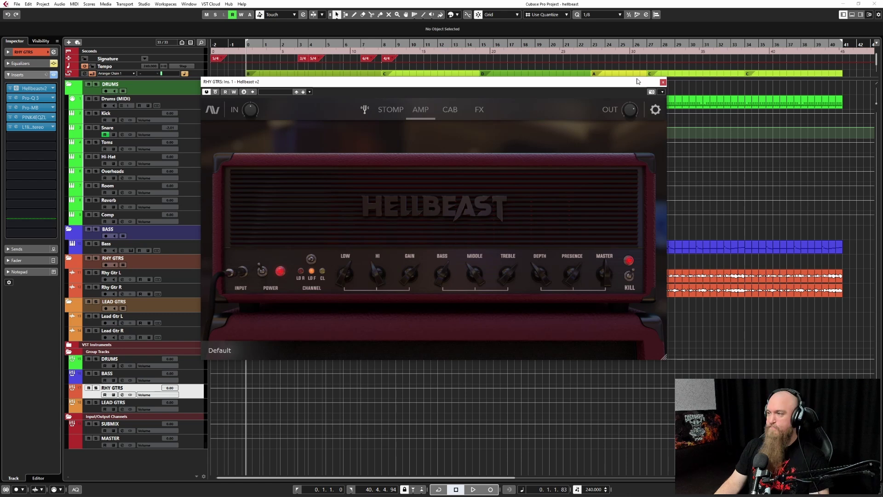
click(663, 82)
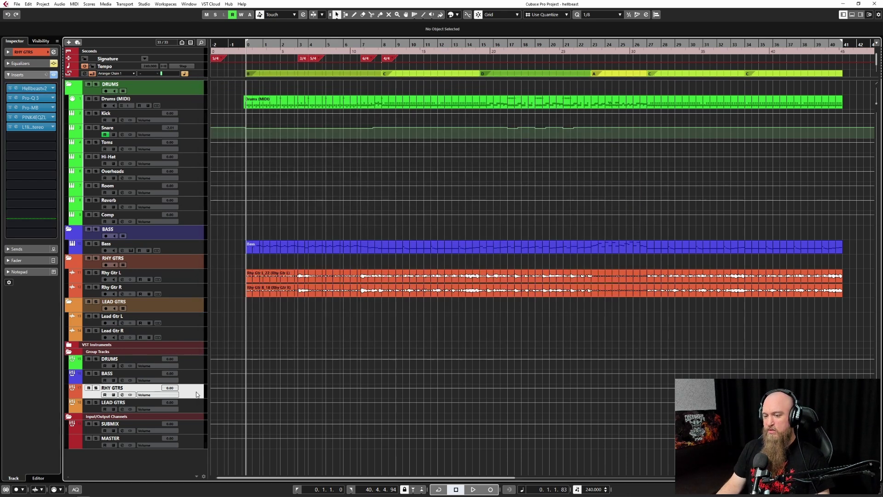
Step: Solo the RHY GTRS group and play a short passage of the rhythm guitars from the song's start
key(s)
key(space)
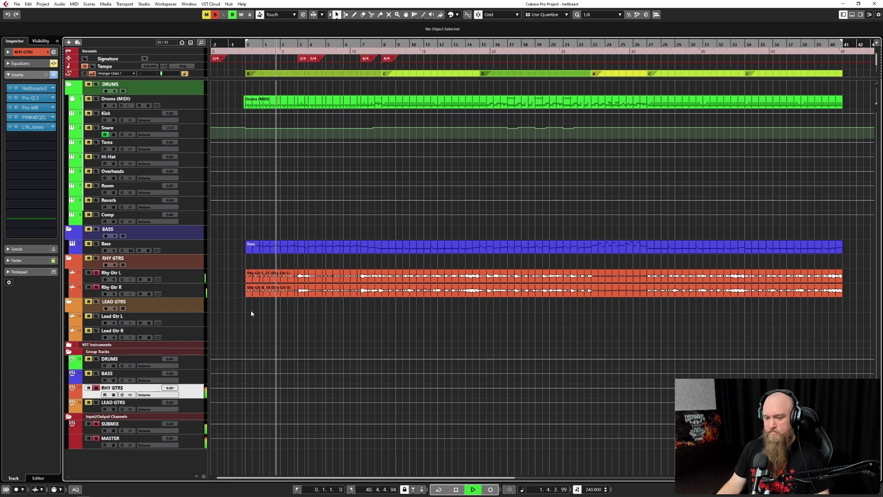
key(space)
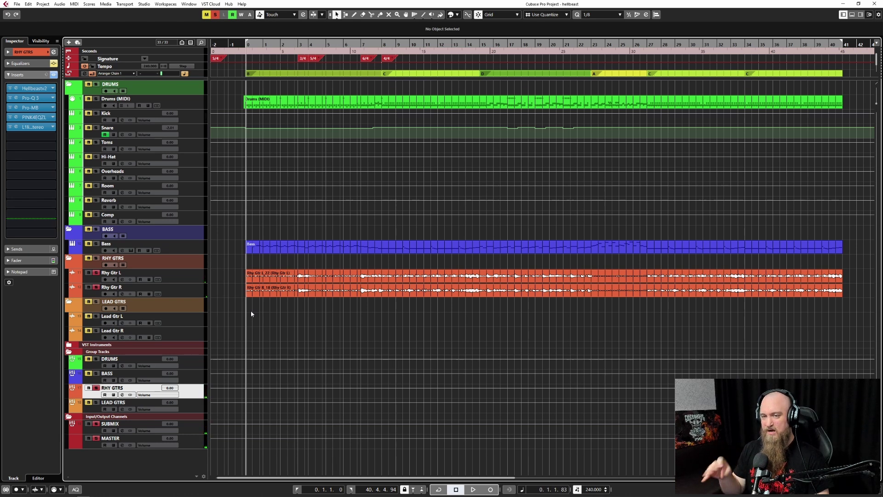
Step: Open the Pro-Q 3 EQ on RHY GTRS and examine its dynamic 200 Hz and 400 Hz bands while playing the soloed guitars
click(46, 98)
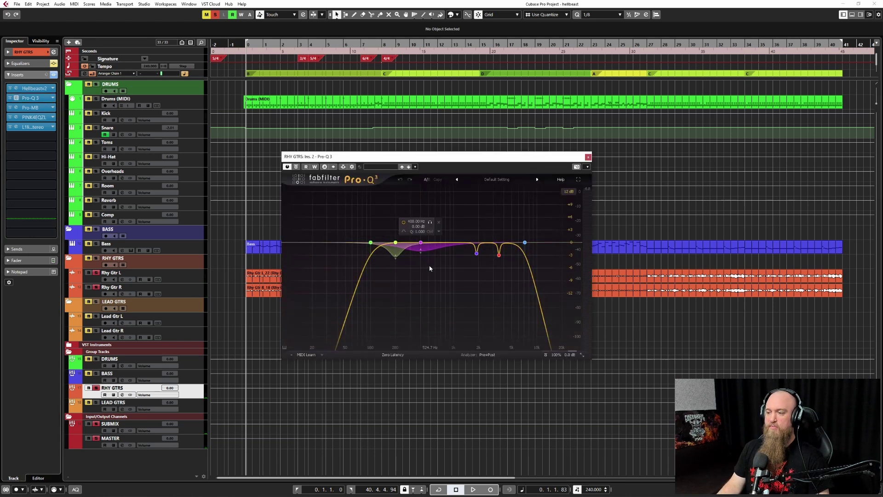
drag(430, 269, 390, 233)
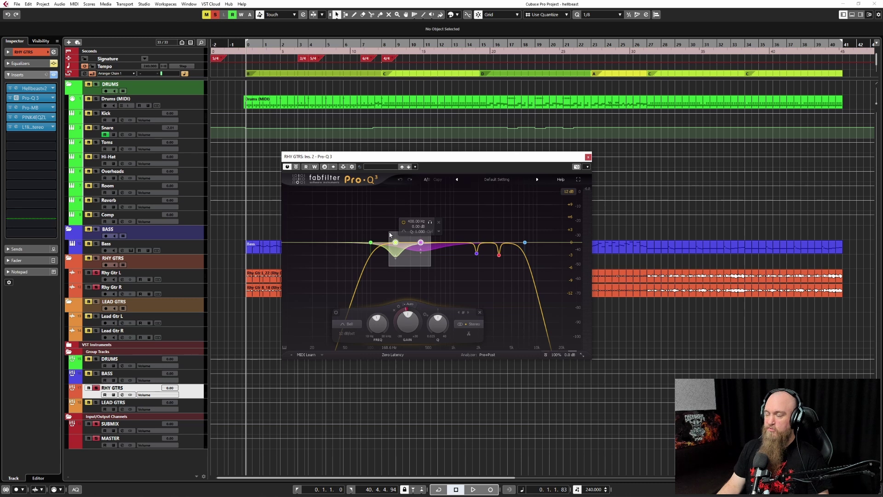
click(389, 232)
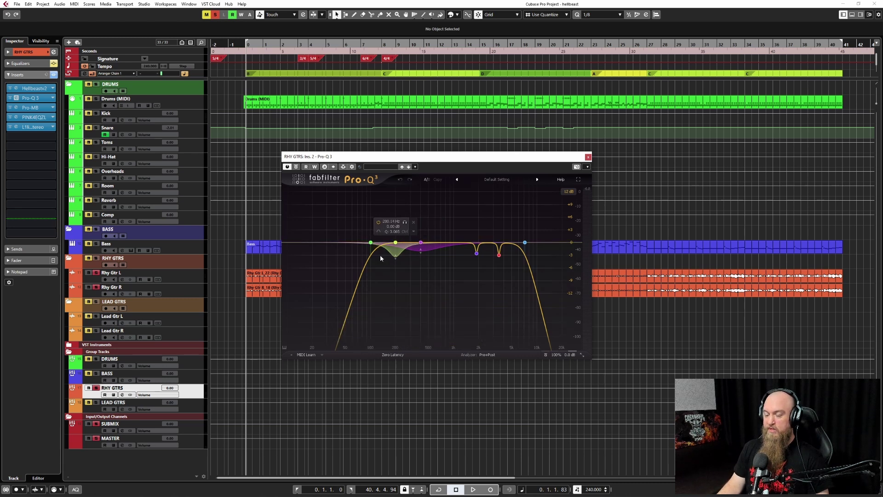
key(space)
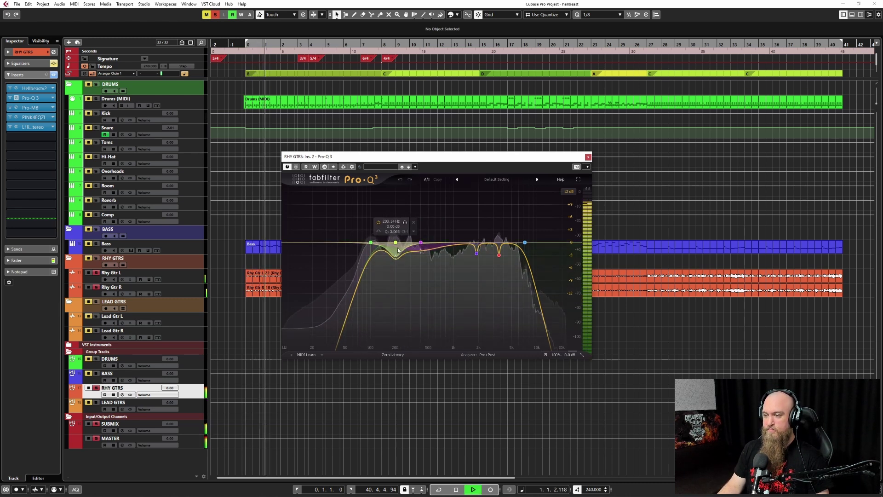
key(space)
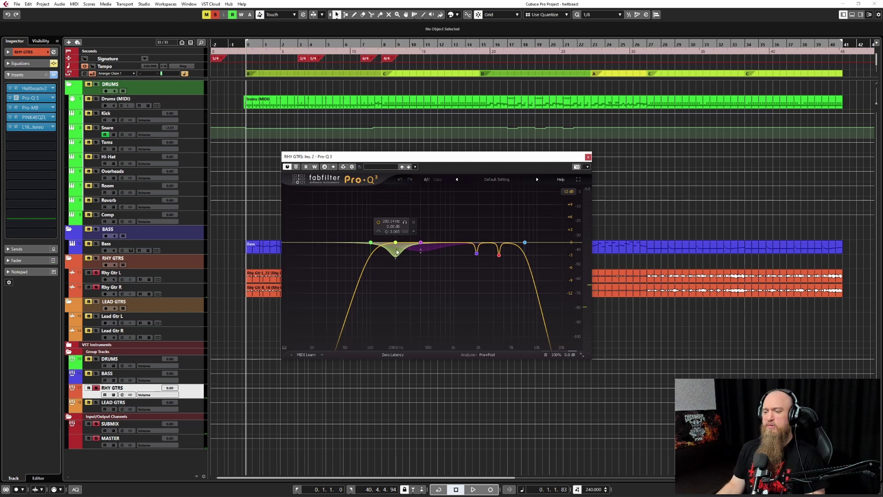
key(space)
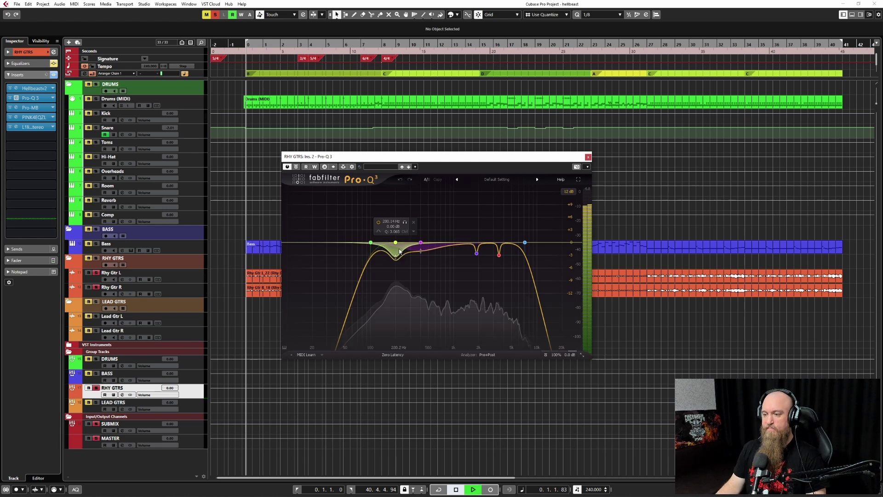
drag(447, 160, 418, 54)
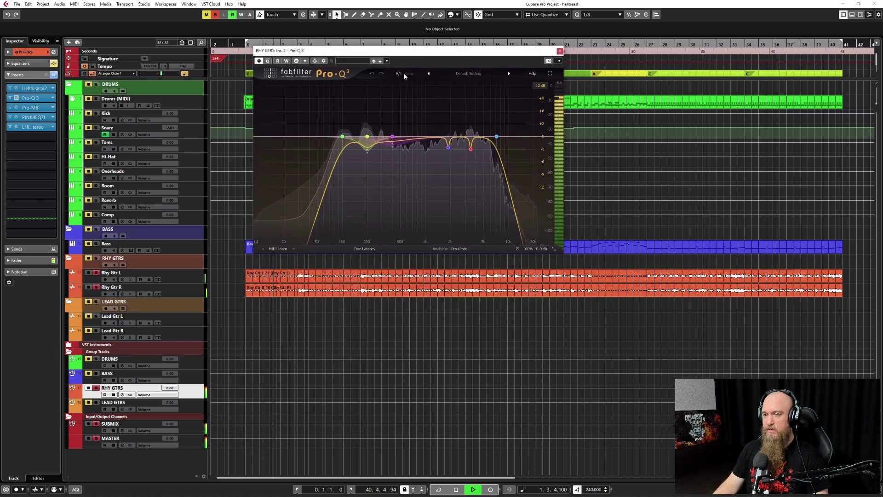
key(space)
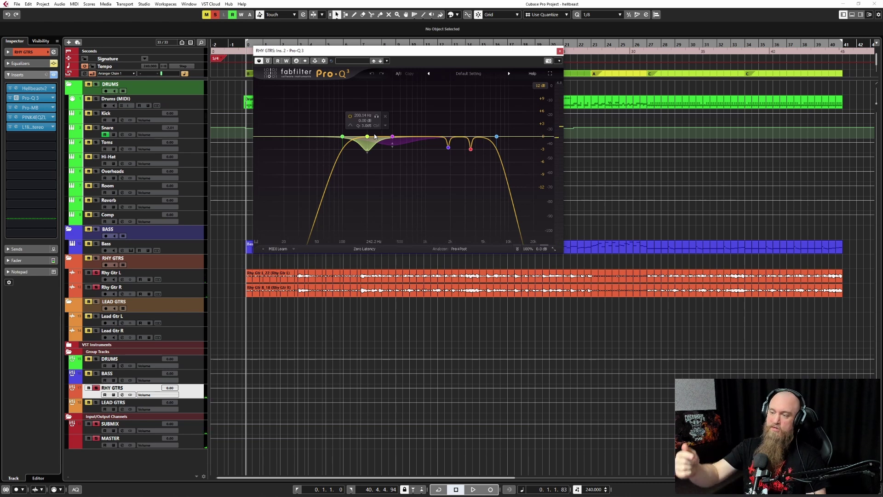
Step: Play further passages of the soloed guitars and watch how the dynamic low-mid bands in Pro-Q 3 respond
key(space)
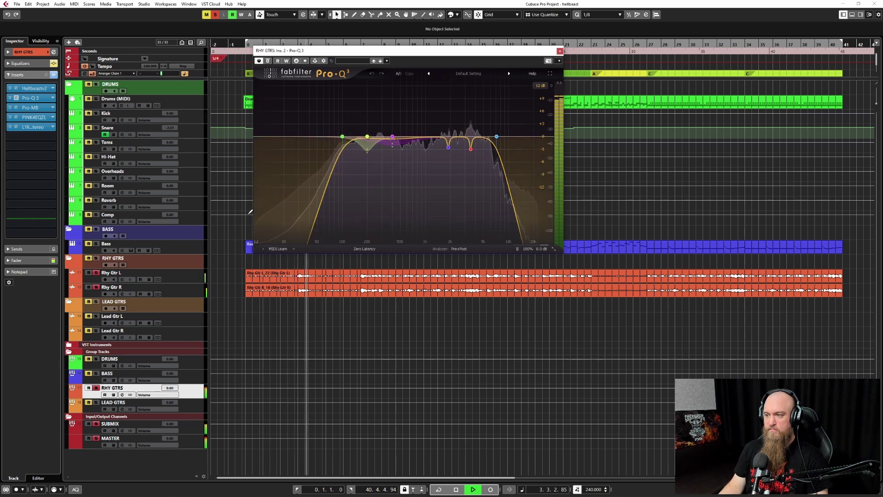
key(space)
key(space)
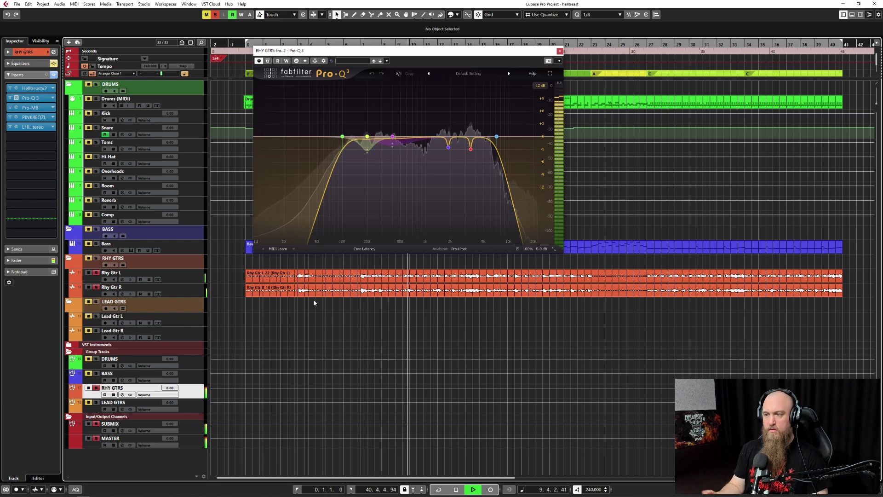
key(space)
mouse_move(369, 136)
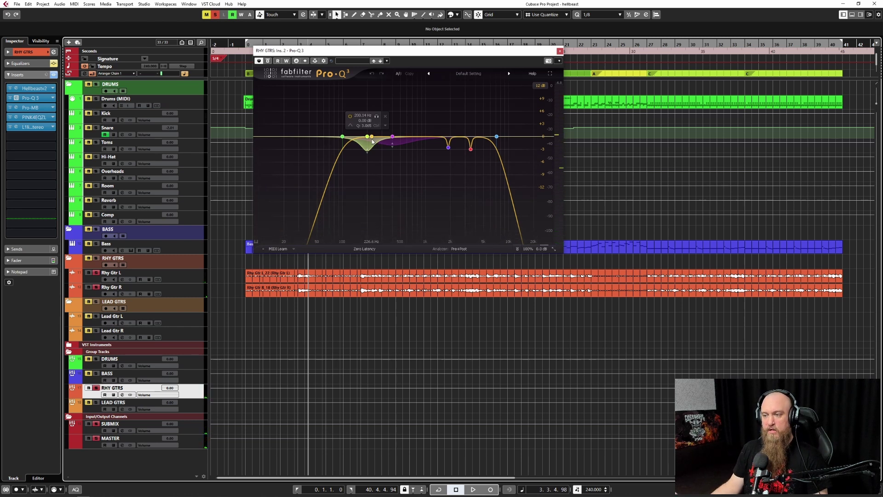
Step: Play the soloed guitars from bar 23, replay that section, and examine how the dynamic EQ bands react
click(359, 262)
click(592, 263)
key(space)
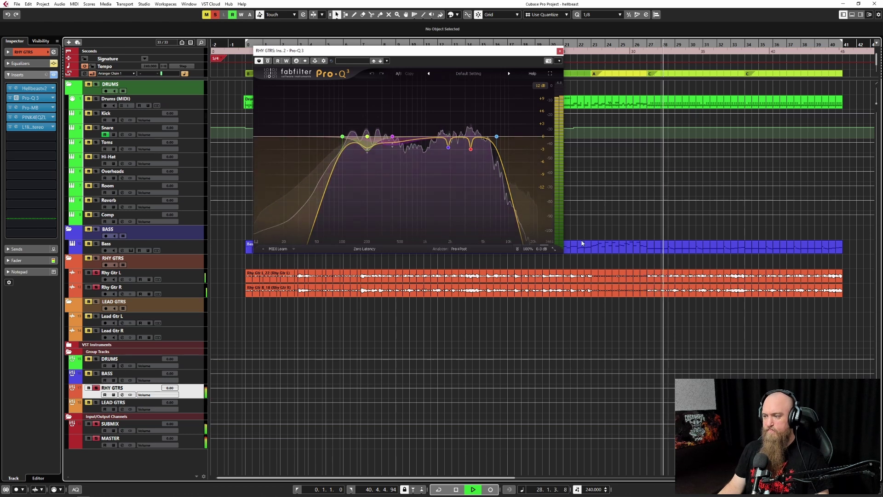
click(593, 267)
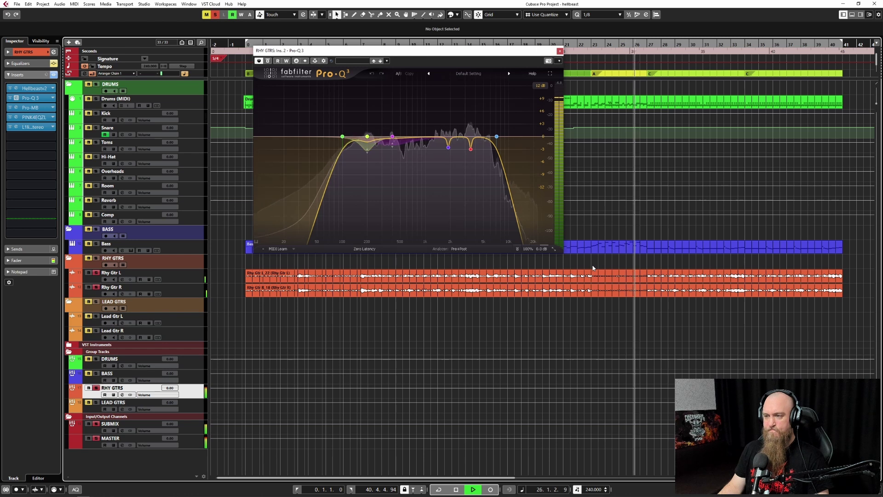
key(space)
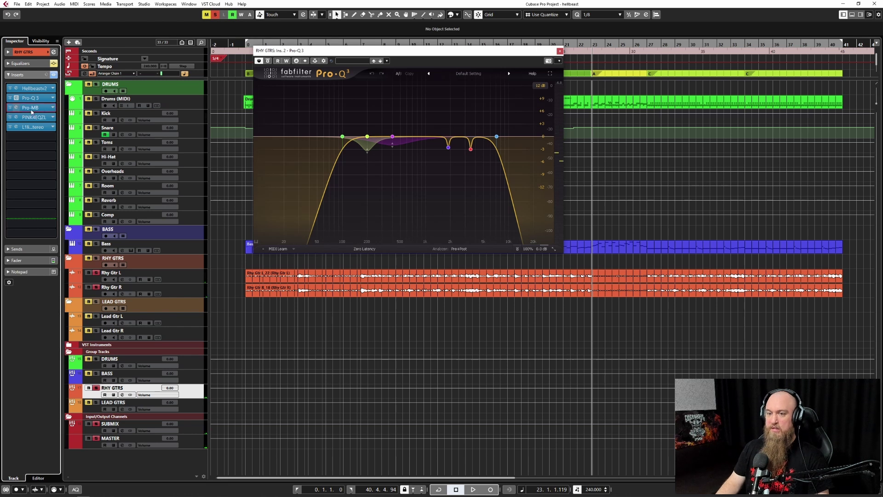
Step: Open Pro-MB on RHY GTRS, examine its low-frequency band while playing the soloed guitars, and close both FabFilter windows
click(16, 107)
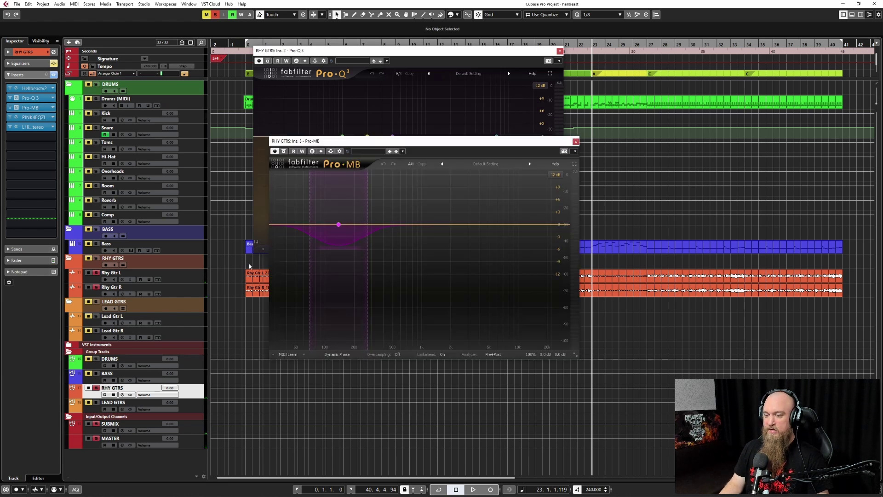
key(space)
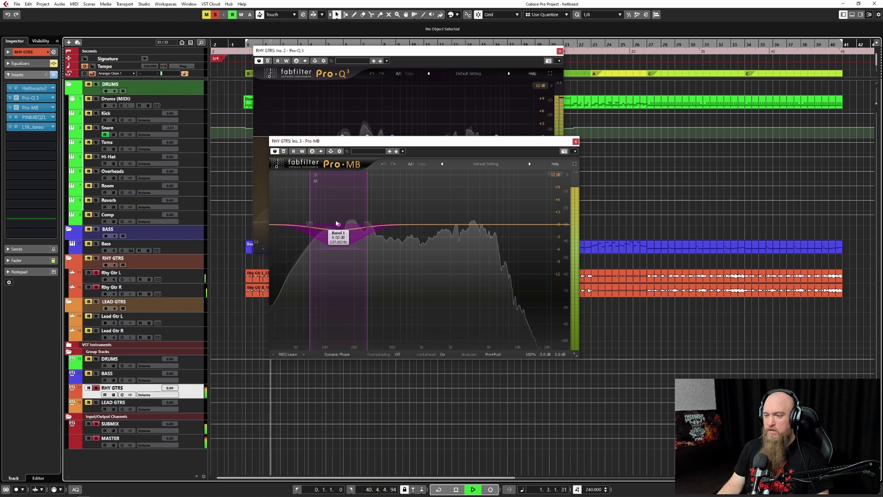
key(space)
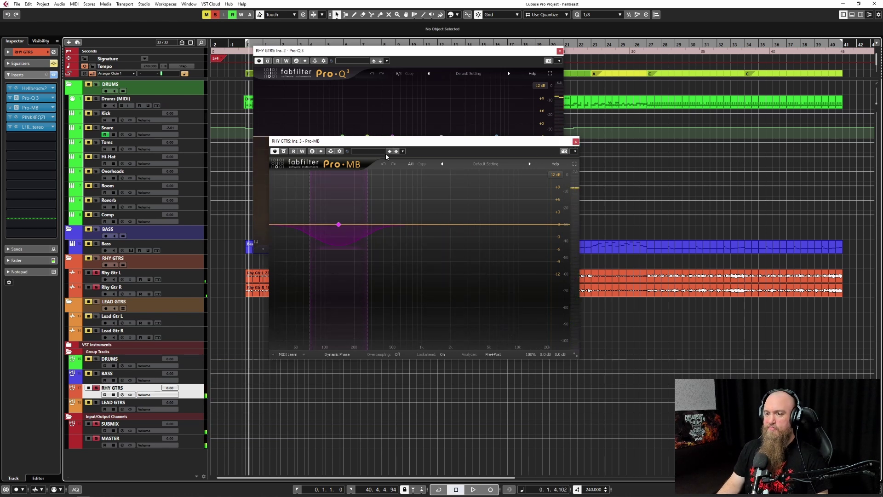
key(space)
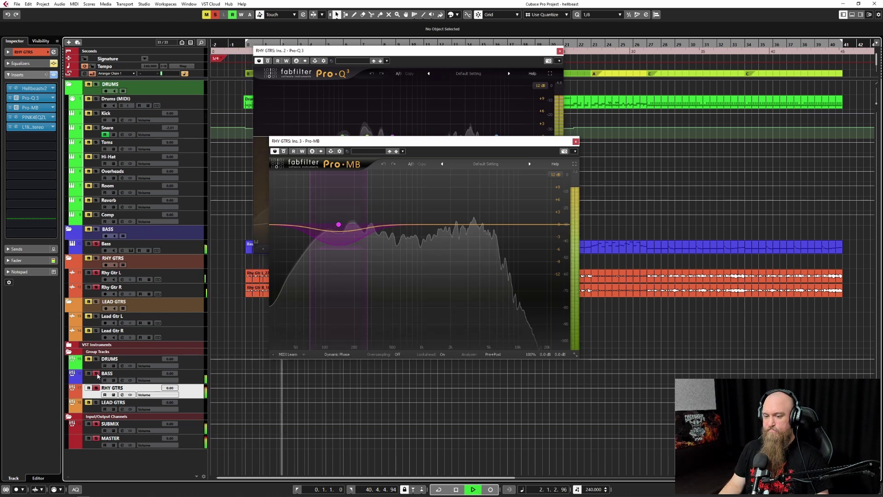
key(space)
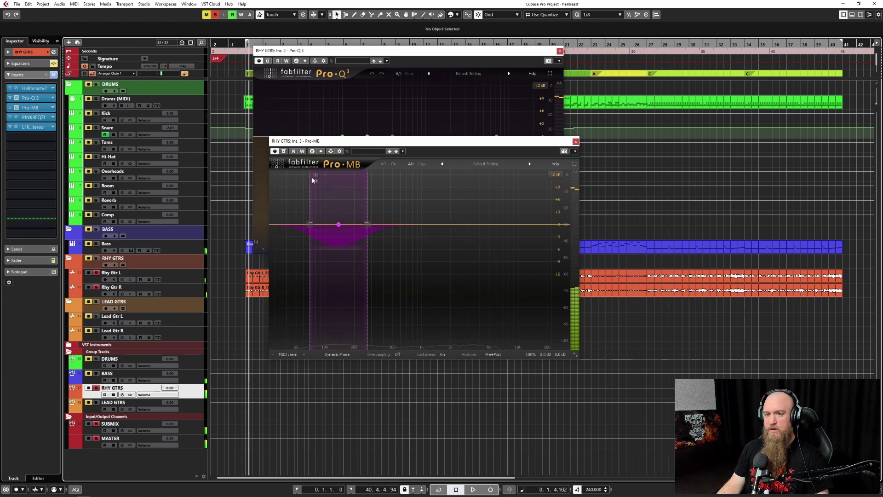
click(575, 142)
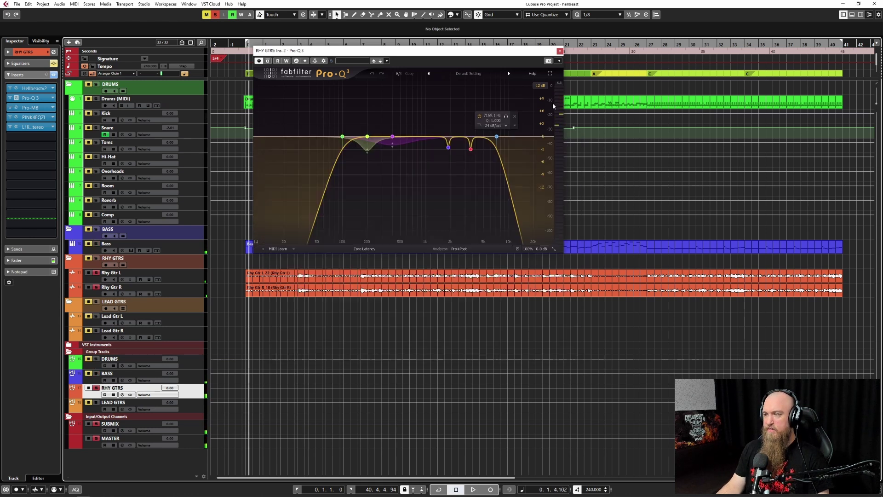
click(560, 51)
Step: Open the PINK4EQZL equalizer on RHY GTRS and compare it bypassed and active while playing the soloed guitars
click(31, 119)
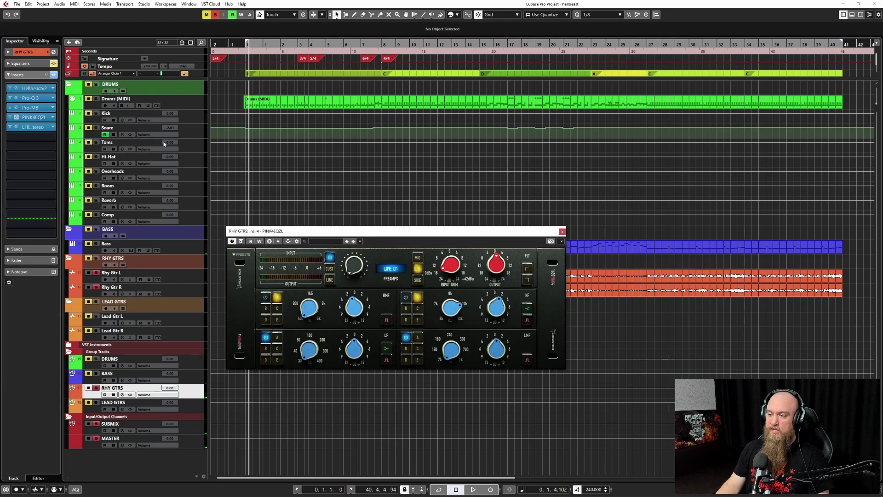
drag(352, 236, 377, 95)
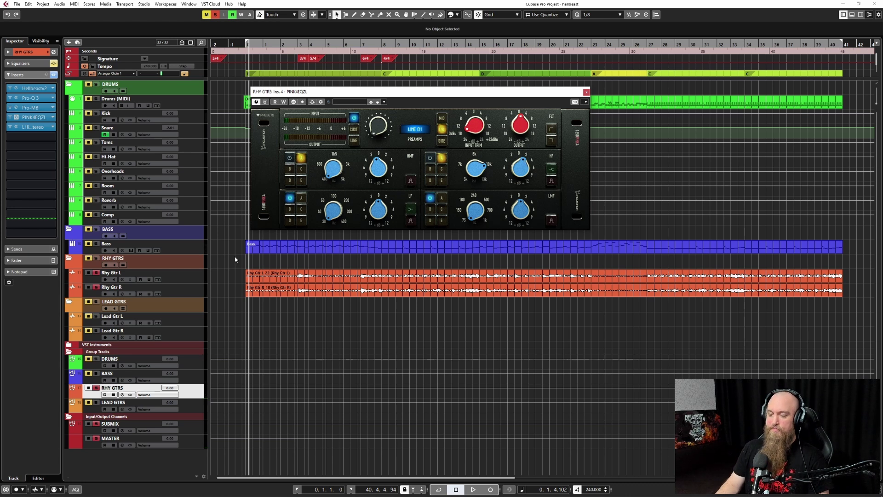
key(space)
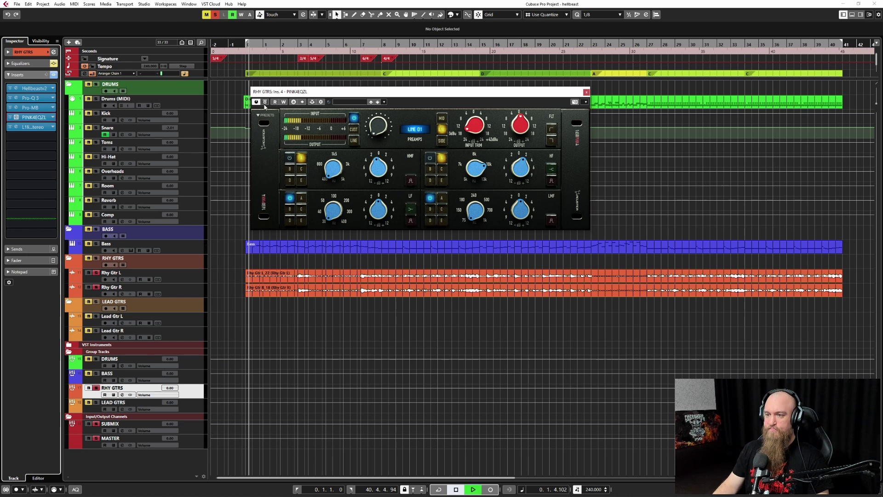
click(265, 102)
drag(268, 102, 249, 99)
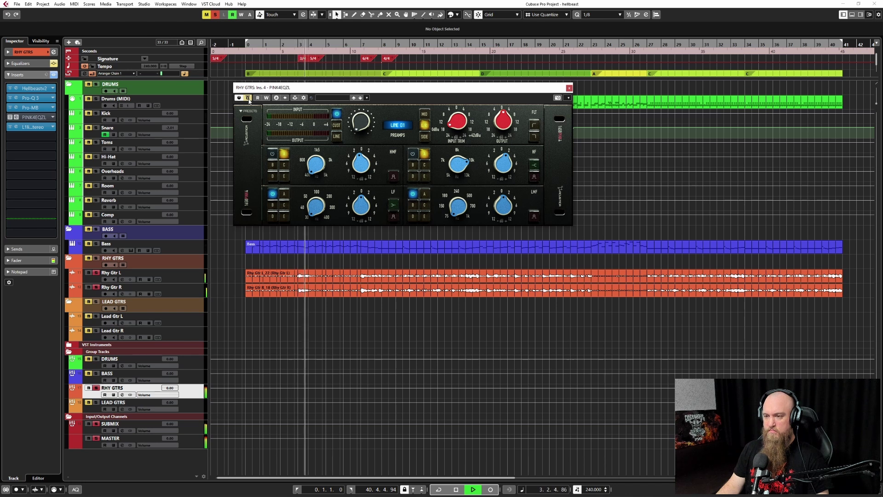
click(249, 100)
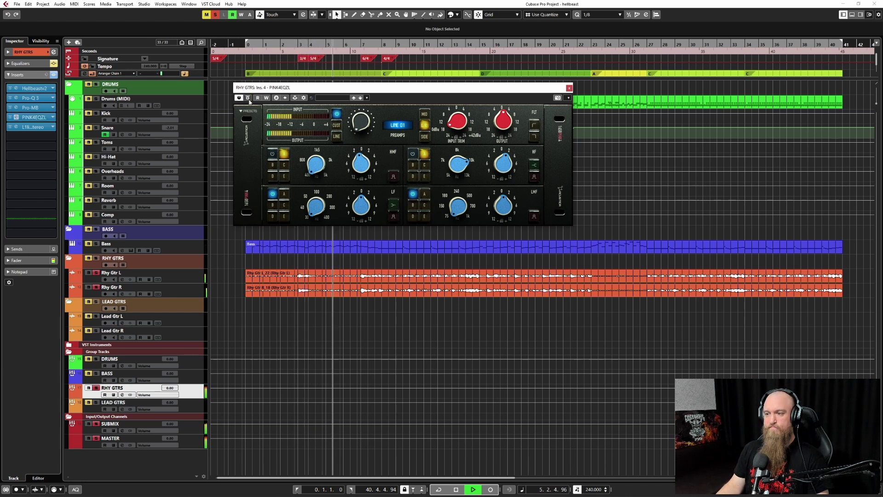
key(space)
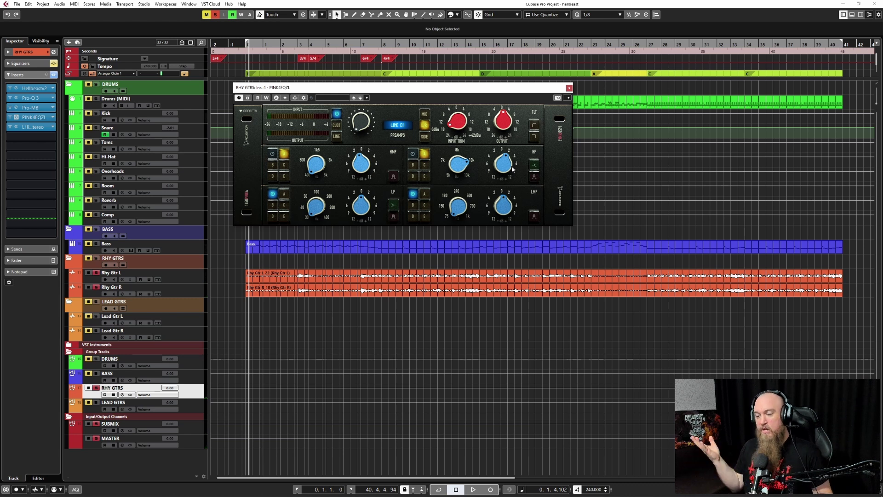
Step: Replay the soloed guitars, toggle the PINK4EQZL bypass again for a second comparison, and close the plugin
click(362, 237)
key(space)
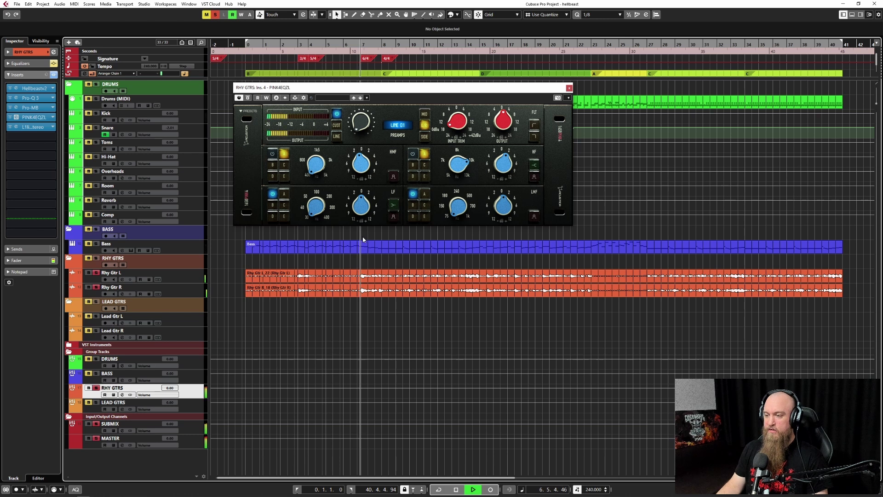
click(248, 98)
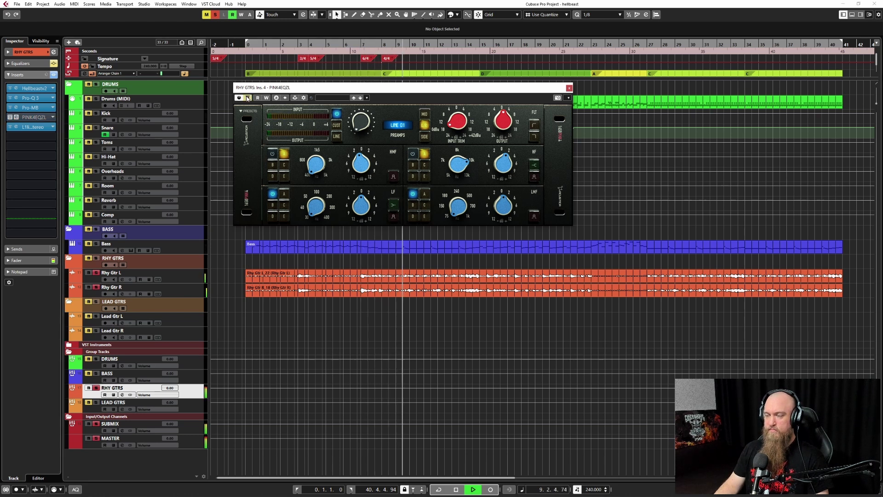
click(248, 98)
key(space)
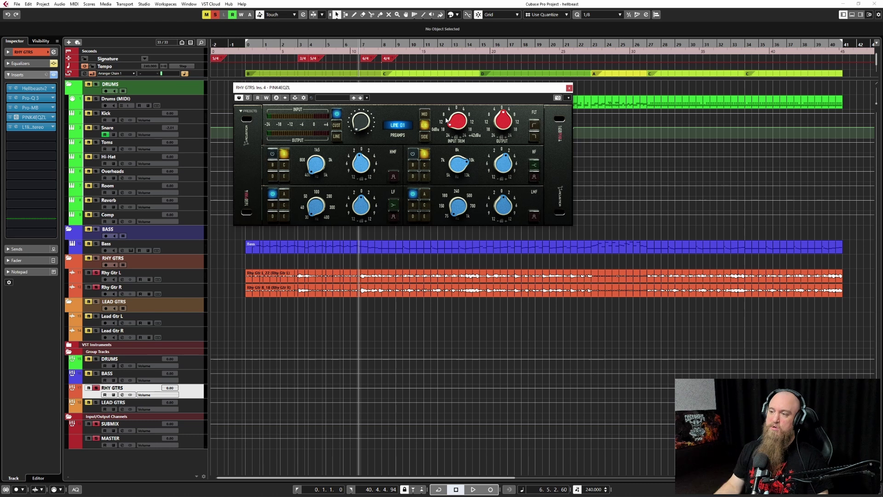
click(569, 87)
Step: Resume playback of the soloed guitars, briefly view the last insert plugin on RHY GTRS, and close it
key(space)
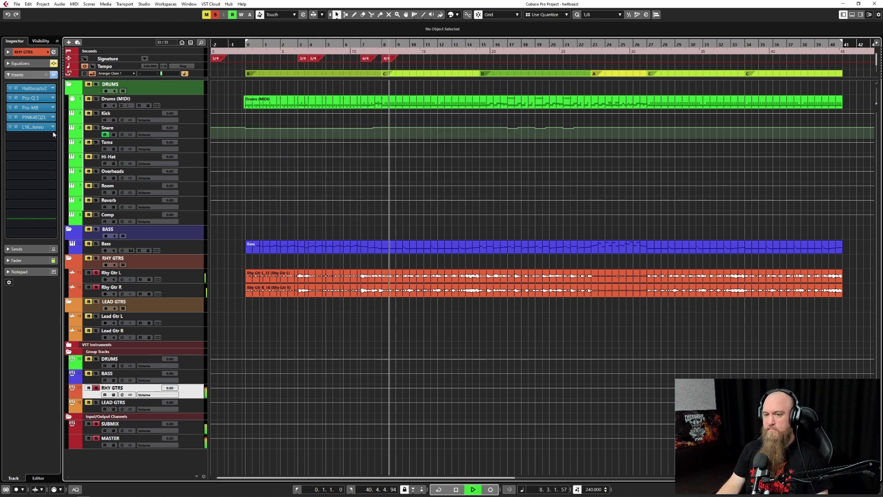
click(34, 127)
click(413, 183)
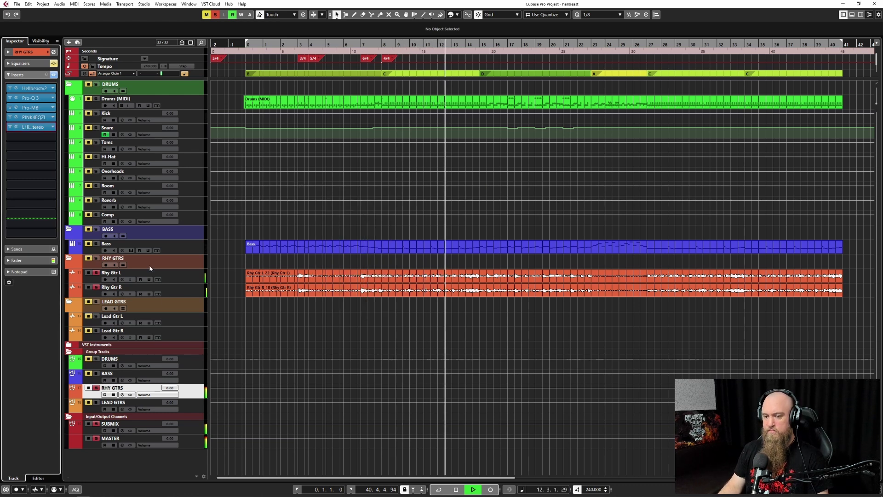
Step: Solo the BASS group alongside RHY GTRS, reduce the RHY GTRS volume to -1.28 during playback, and clear the solos
click(96, 373)
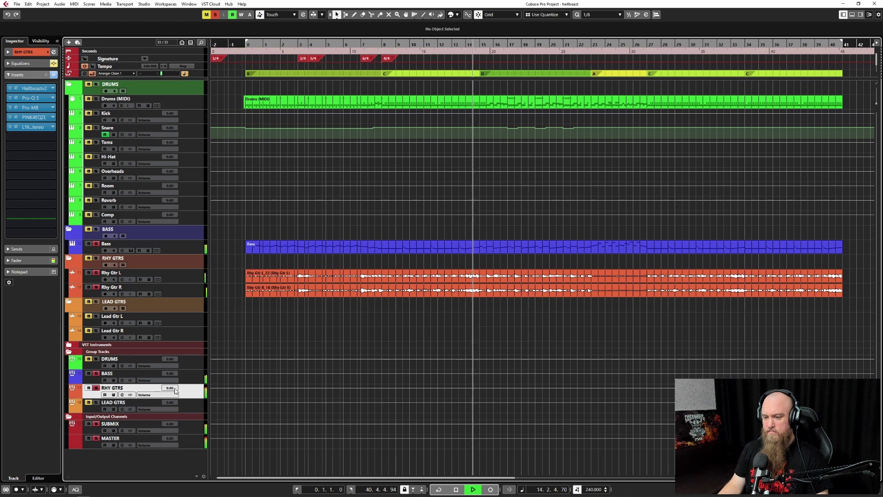
drag(175, 391, 172, 399)
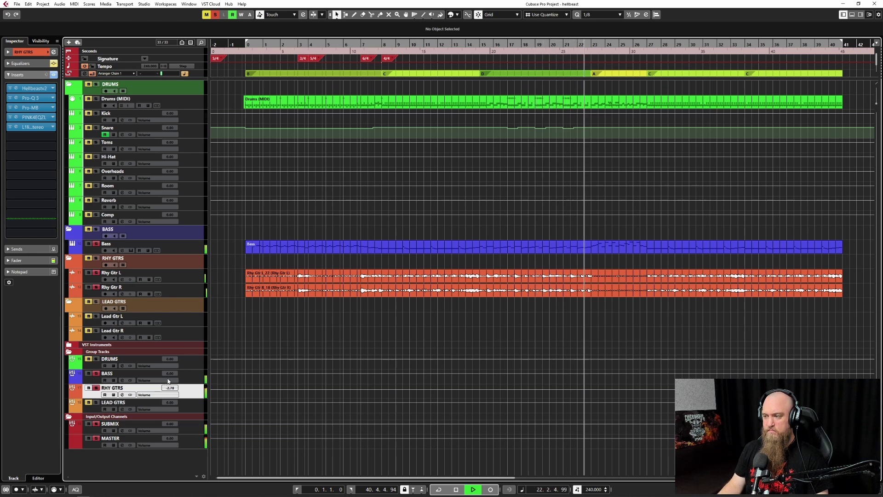
click(95, 387)
key(space)
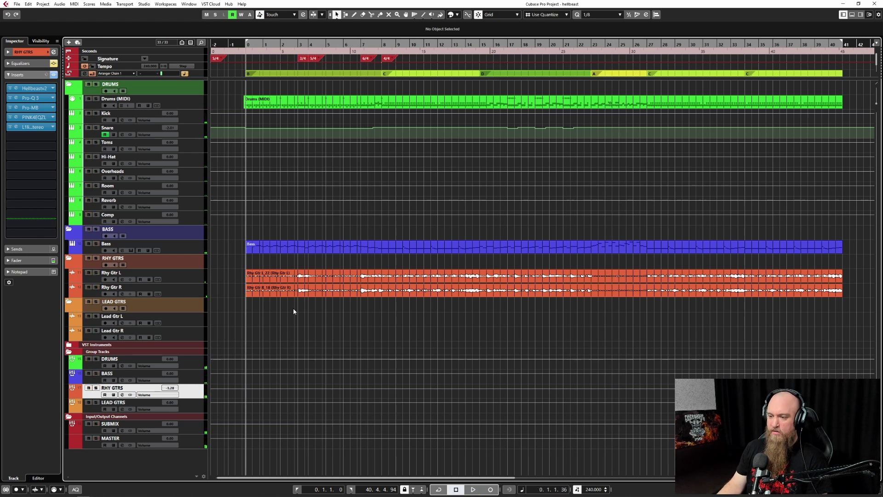
Step: Play the full mix and raise the RHY GTRS group volume to -0.28
key(space)
drag(175, 392, 177, 385)
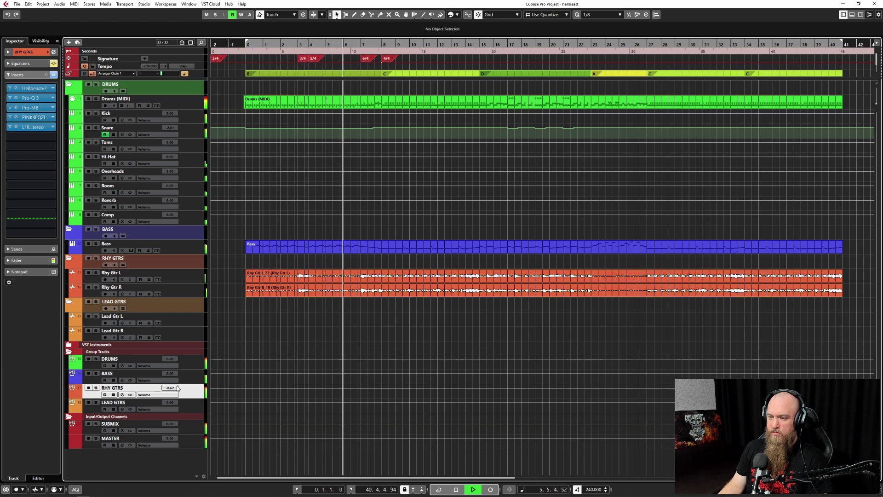
key(space)
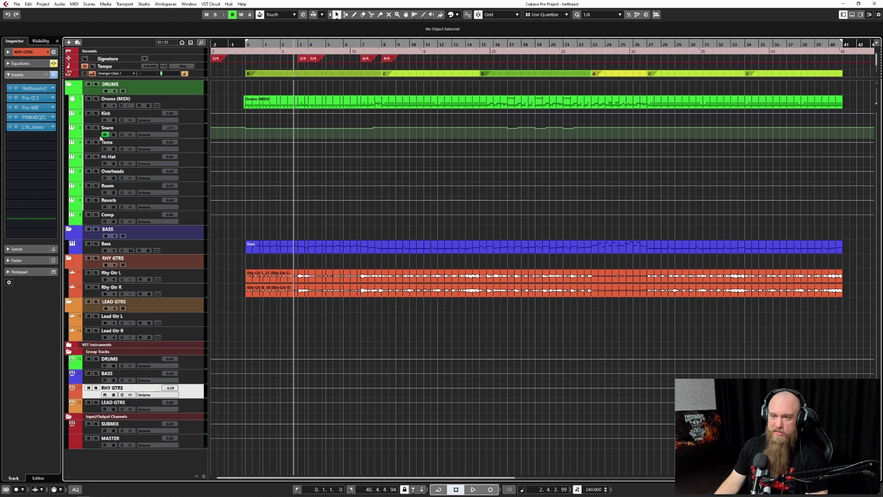
Step: Open the Hellbeast v2 amp on RHY GTRS and reposition its window
click(16, 88)
drag(442, 85, 423, 85)
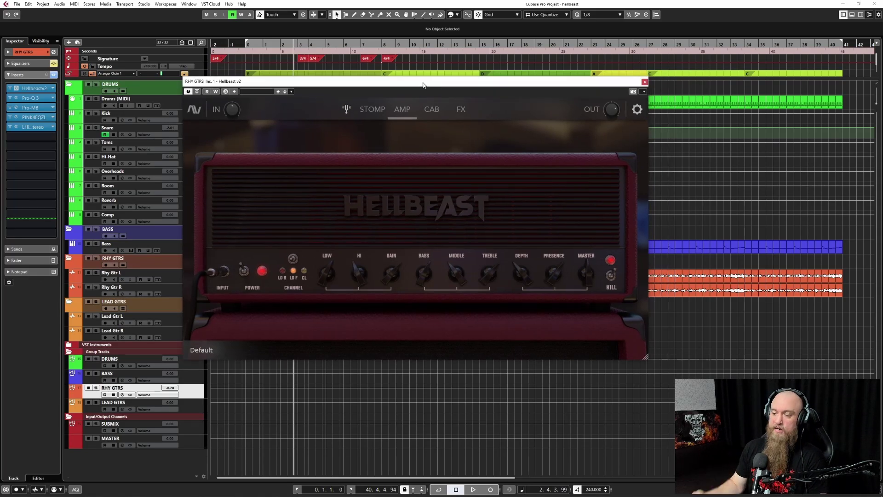
drag(423, 85, 423, 82)
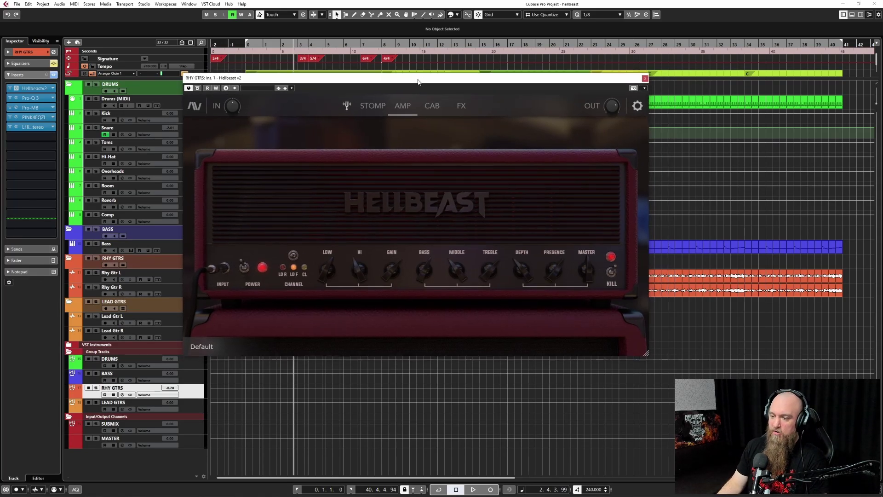